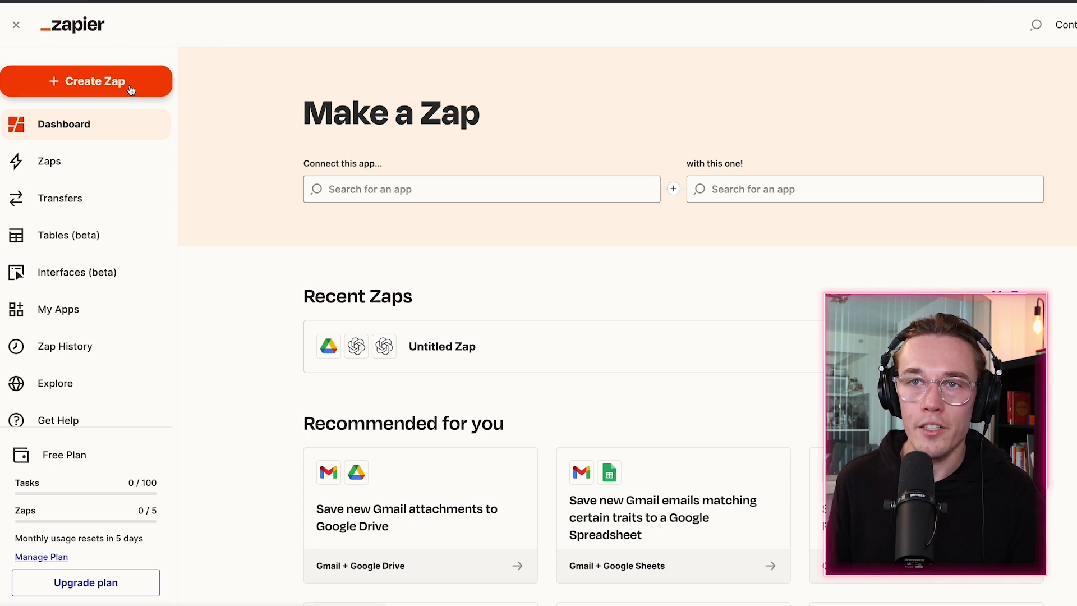
Create a new Zap from the Zapier dashboard to get an Untitled Zap editor
click(147, 94)
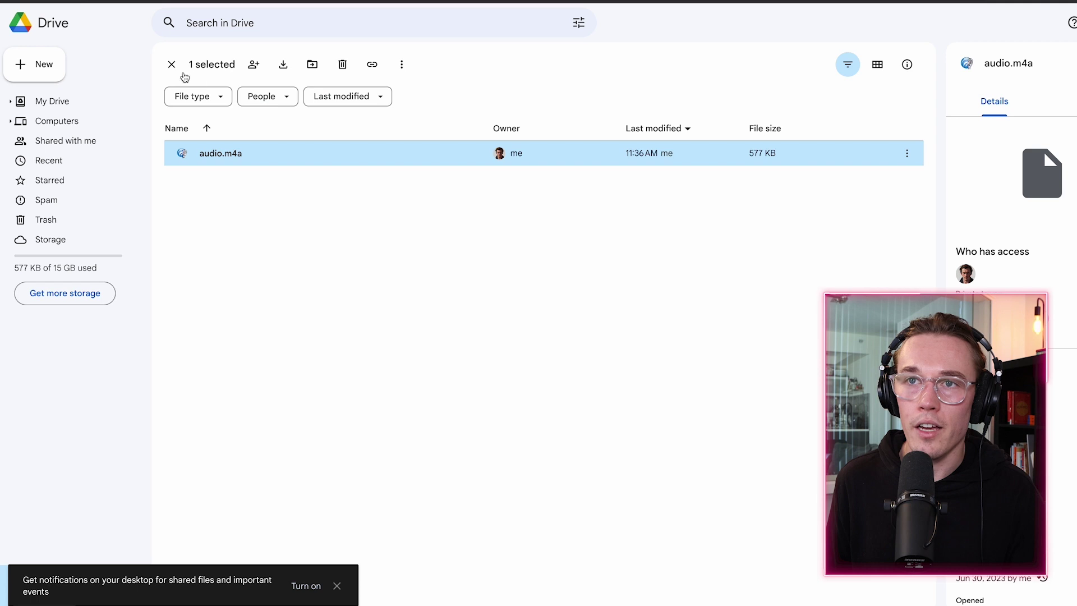
click(183, 74)
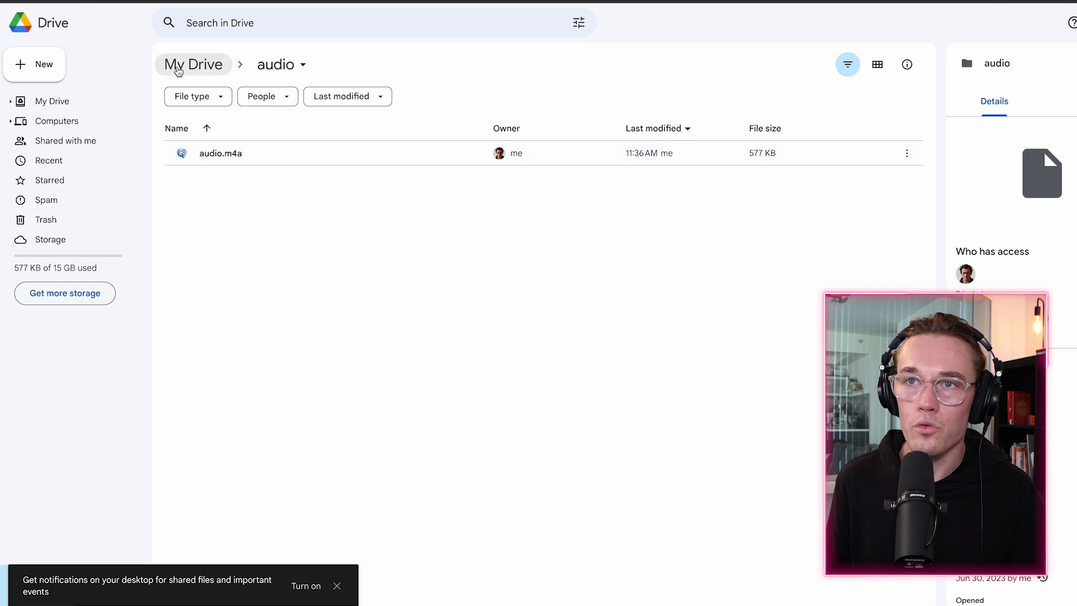
click(211, 65)
double_click(223, 159)
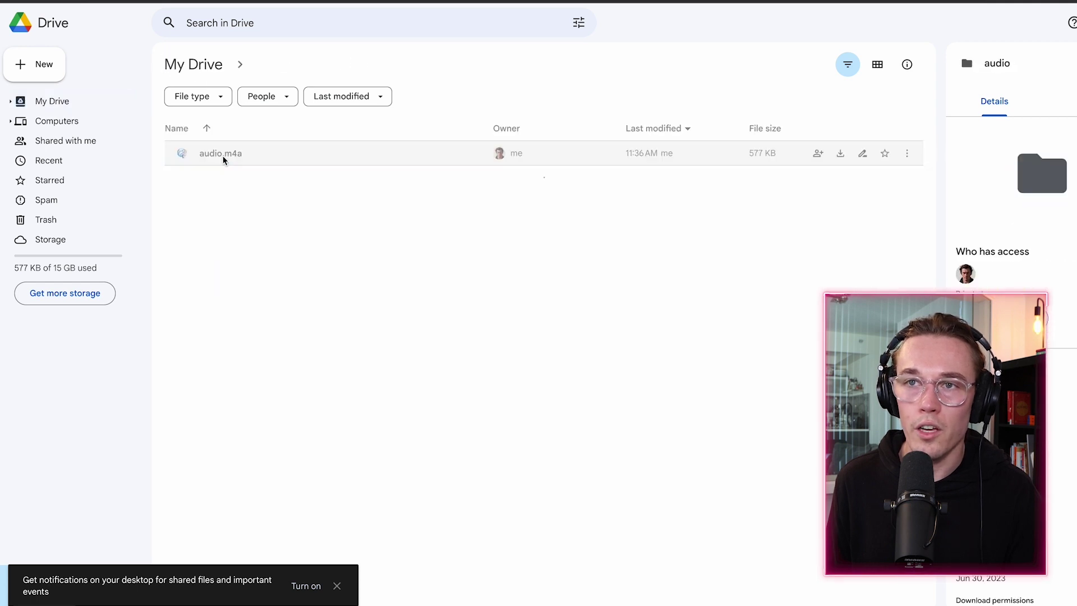
click(262, 153)
click(277, 200)
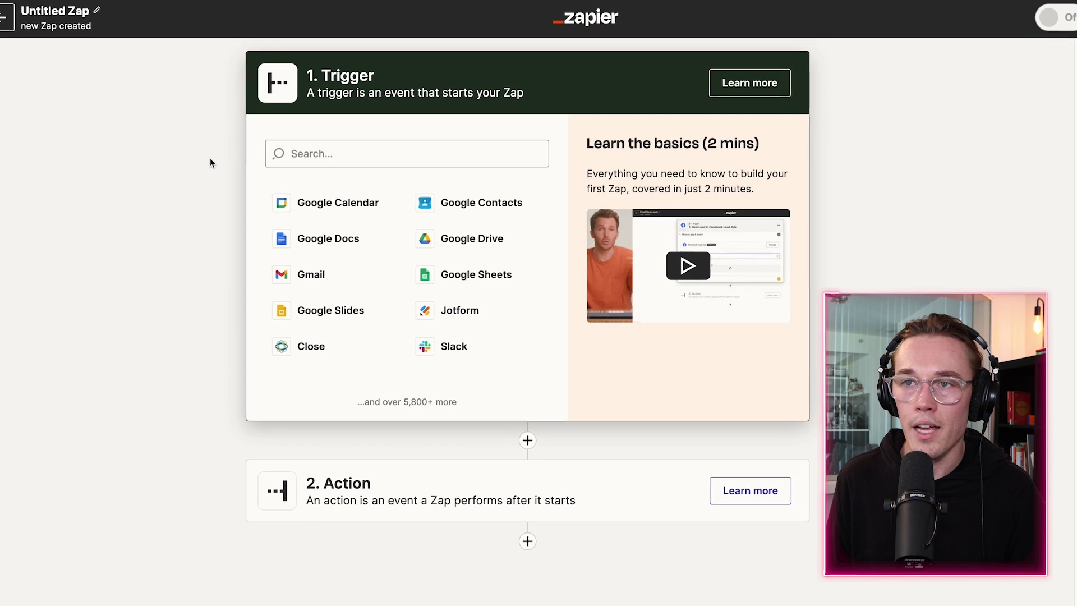
Make Google Drive's New File in Folder the trigger, keeping the linked Drive account
click(283, 157)
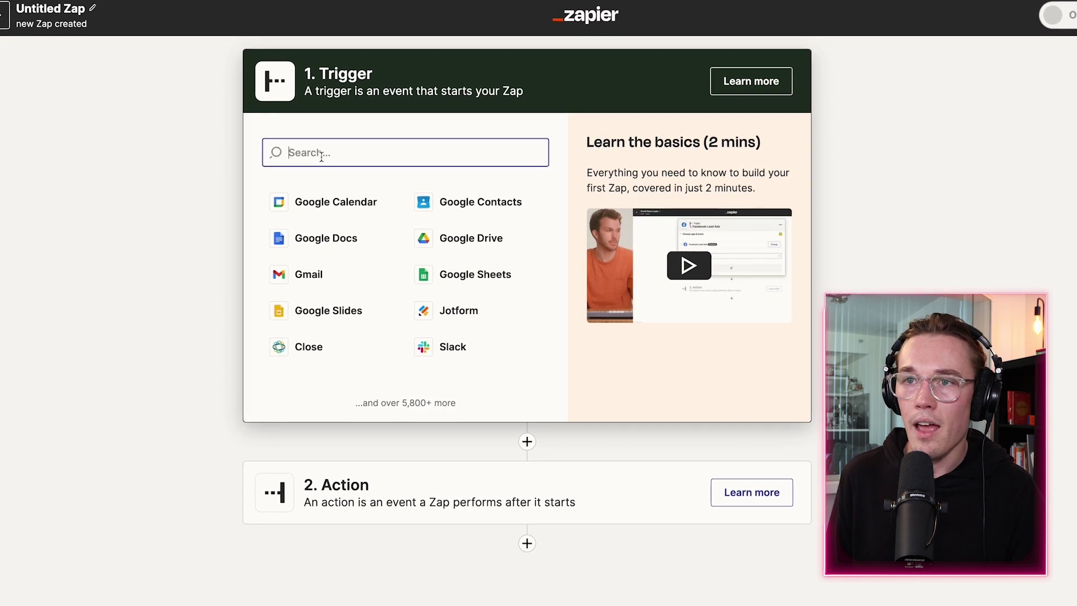
click(465, 239)
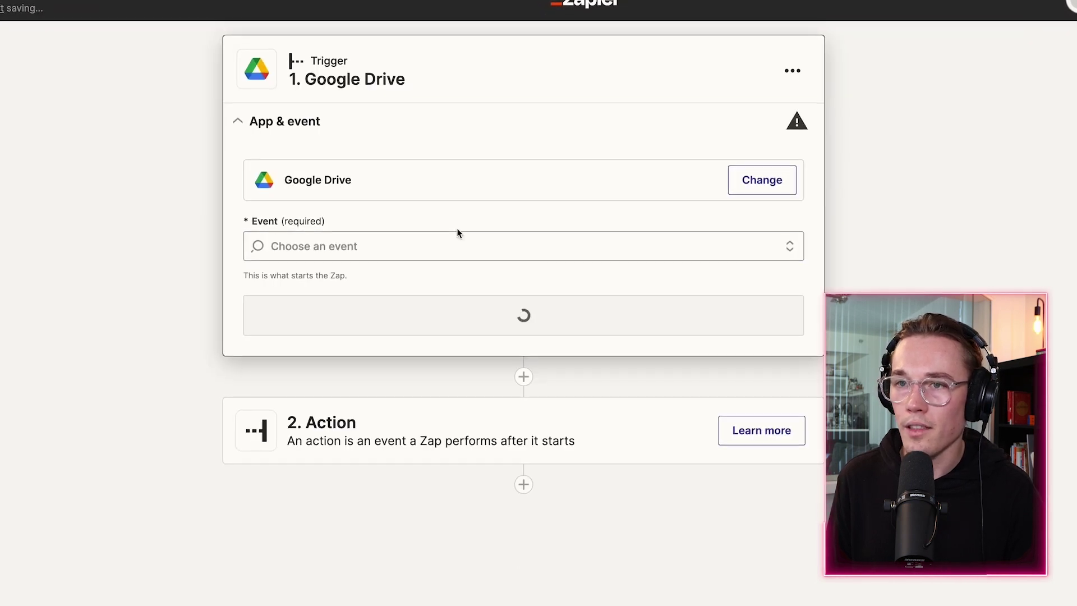
click(391, 247)
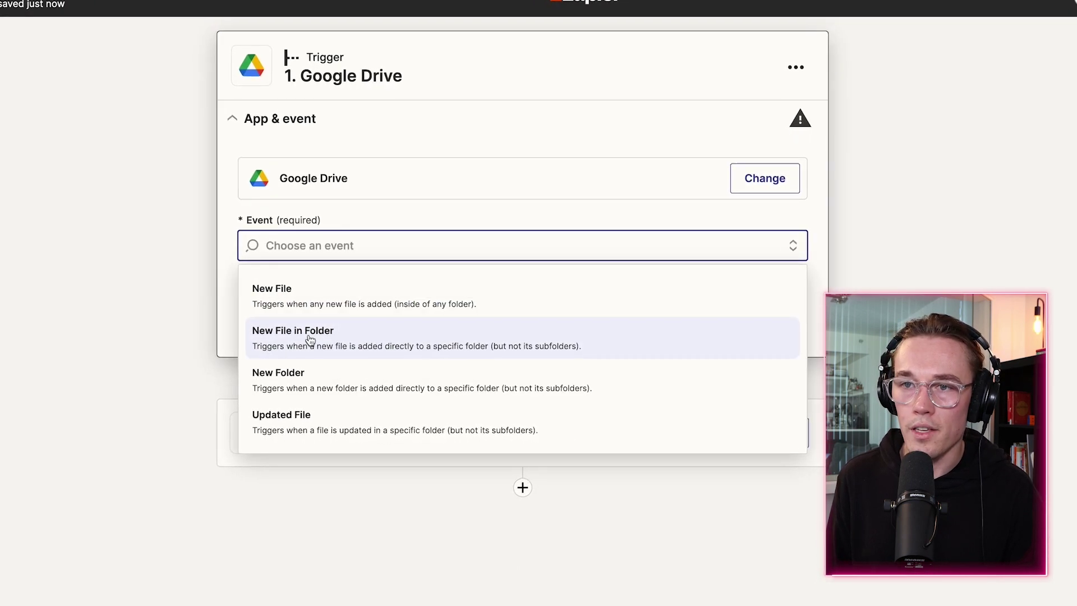
click(276, 339)
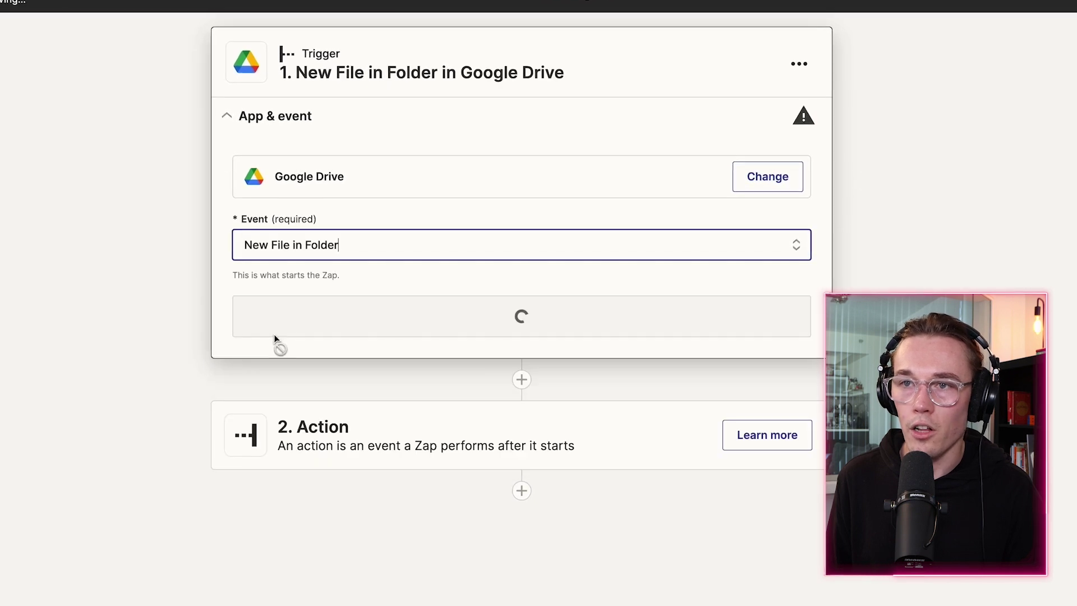
click(517, 314)
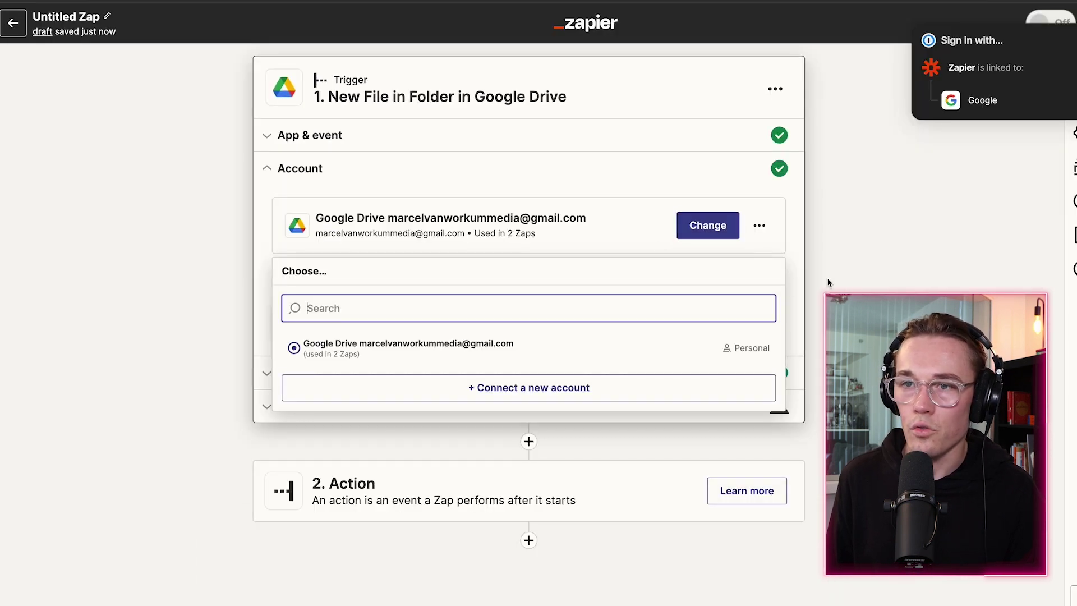
click(829, 282)
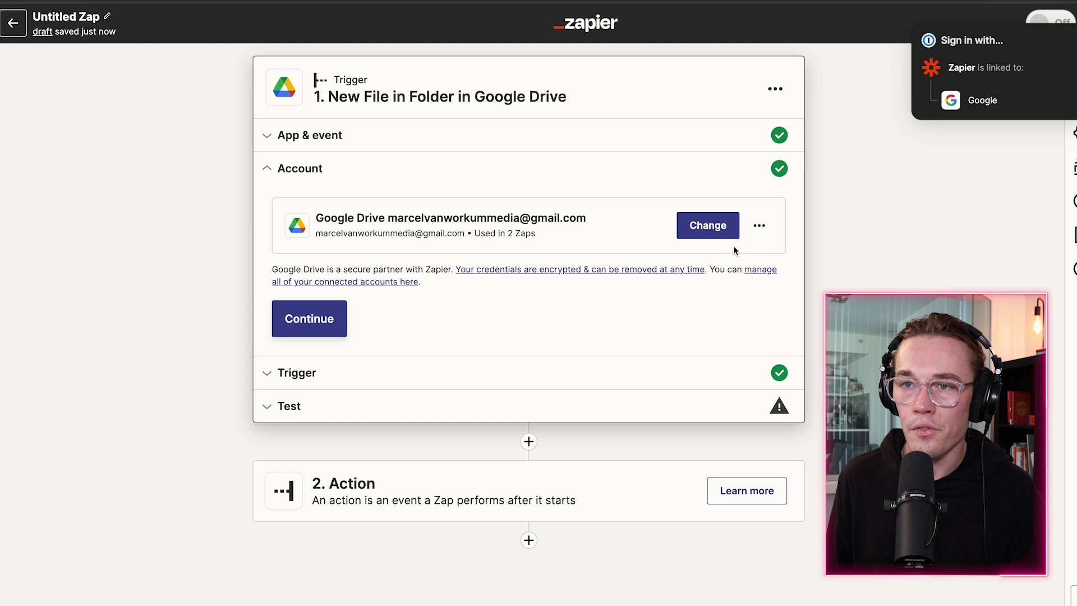
click(312, 325)
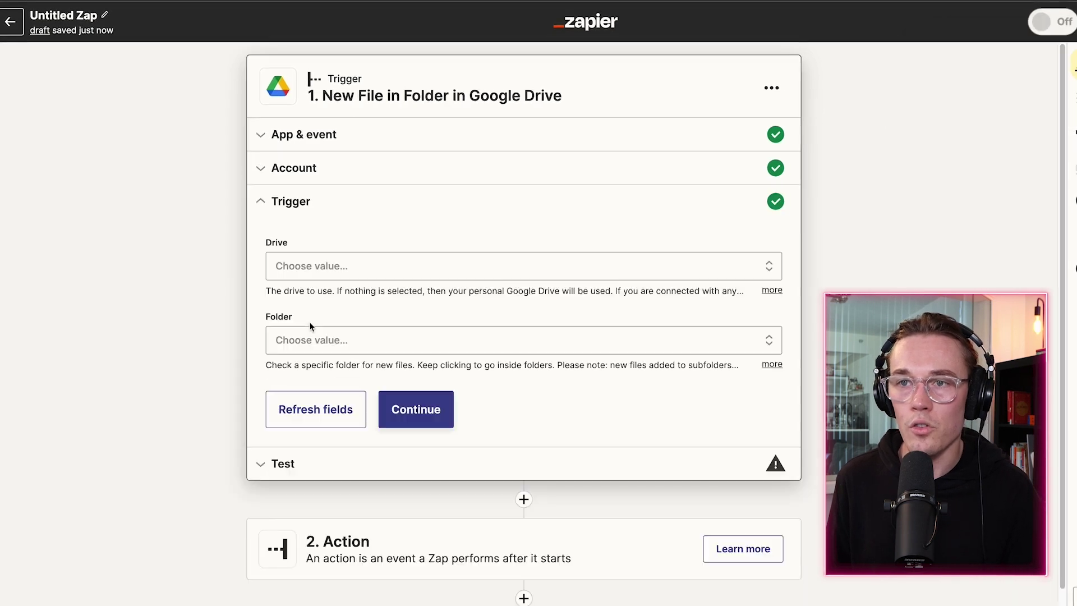
Point the trigger at the audio folder in My Google Drive
click(315, 273)
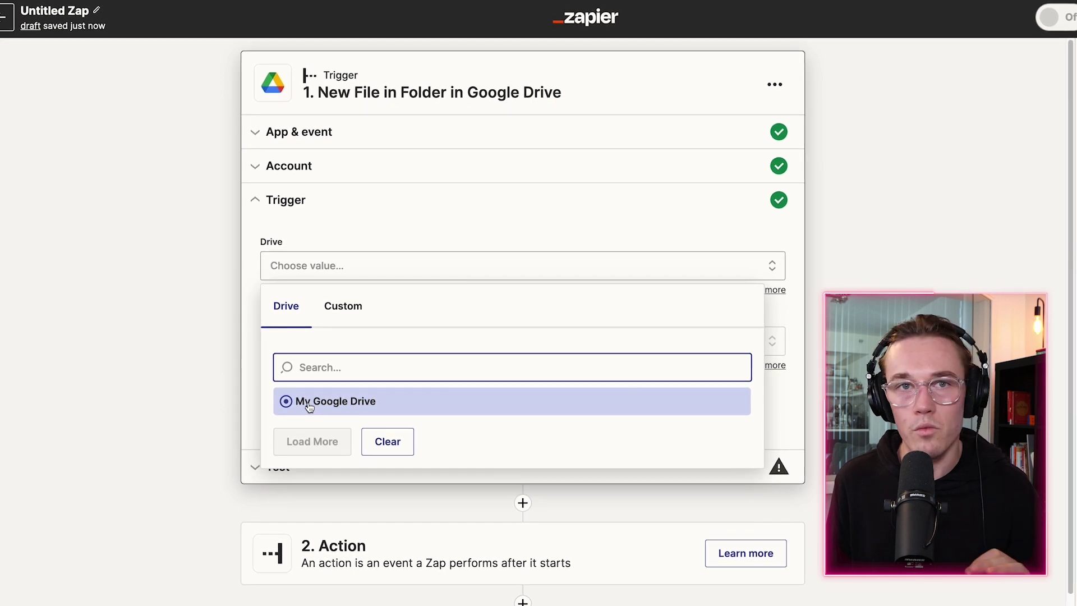
click(308, 407)
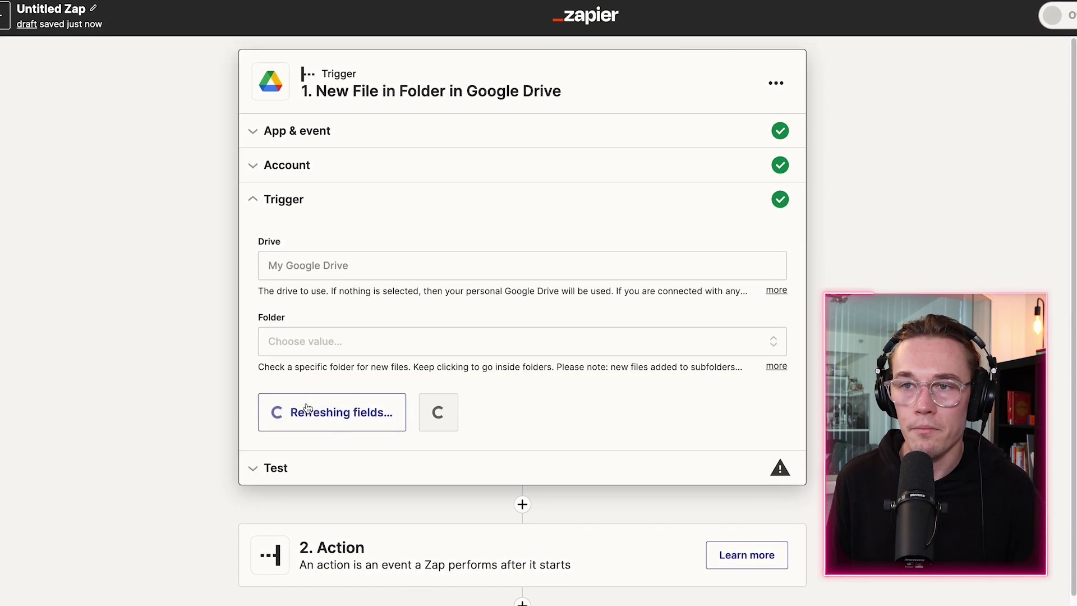
click(318, 349)
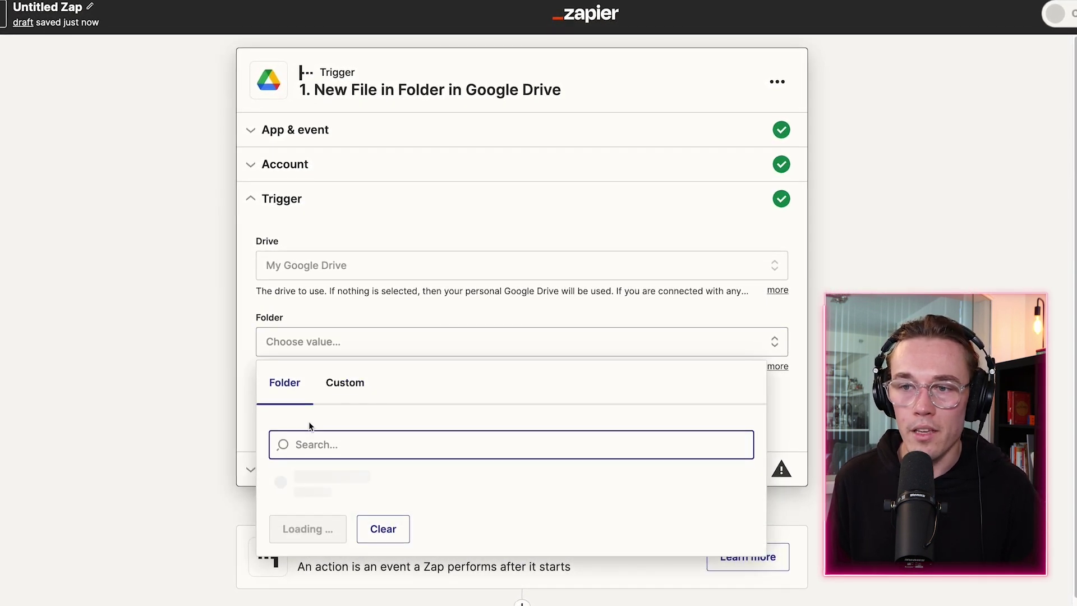
click(336, 491)
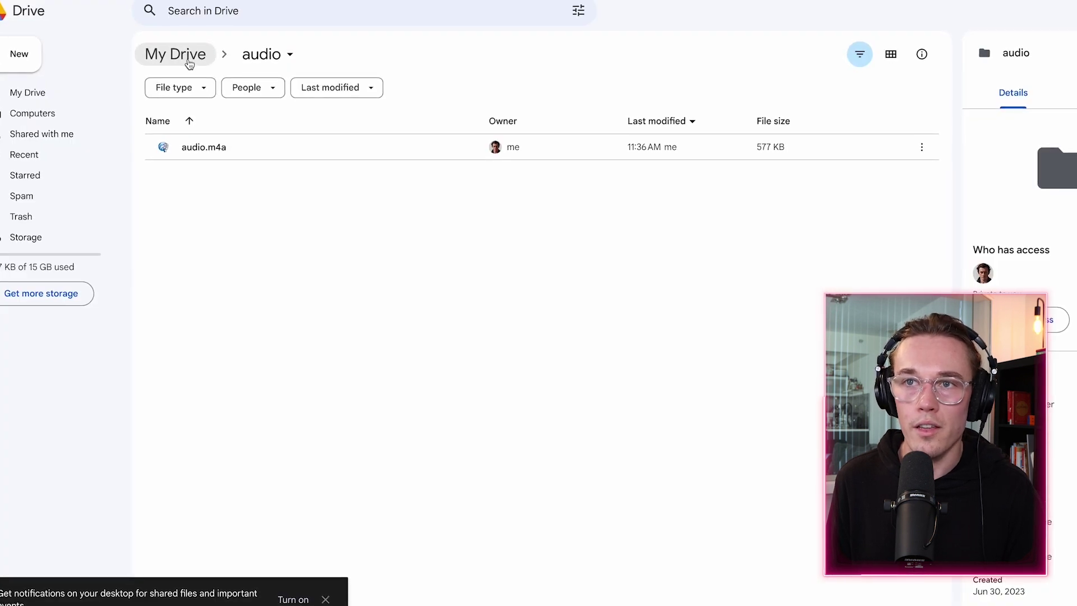
click(189, 63)
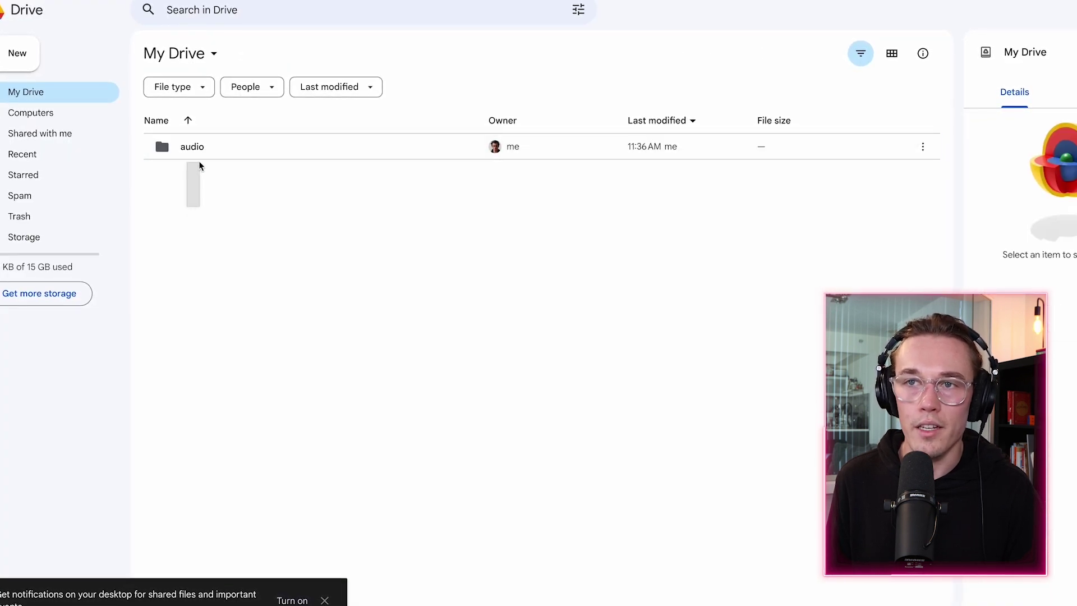
click(224, 157)
click(229, 178)
double_click(225, 157)
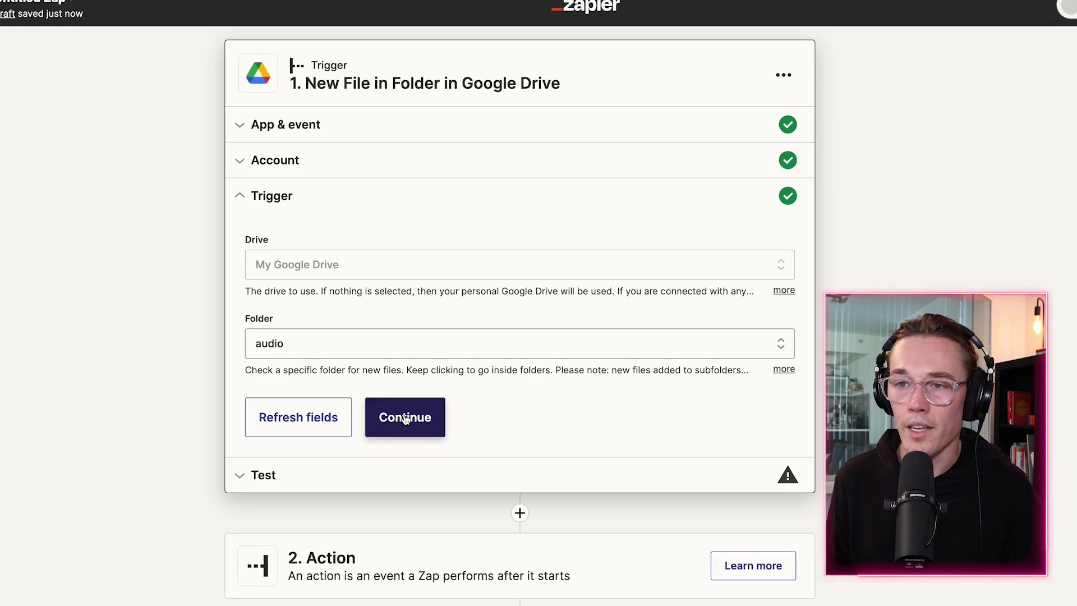
click(405, 417)
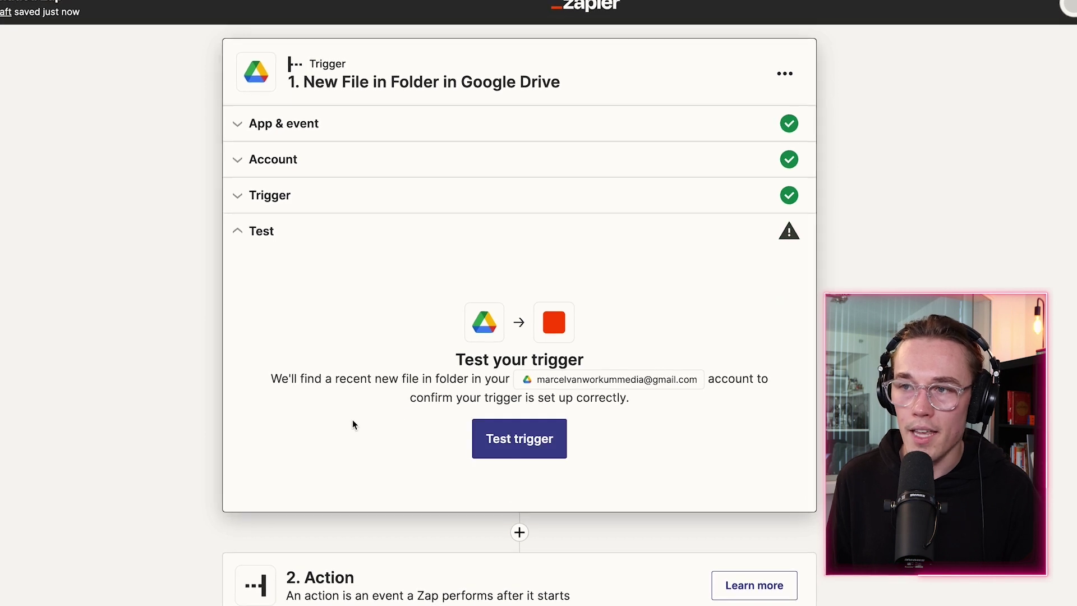
Test the trigger and accept the found audio file as the sample record
click(520, 438)
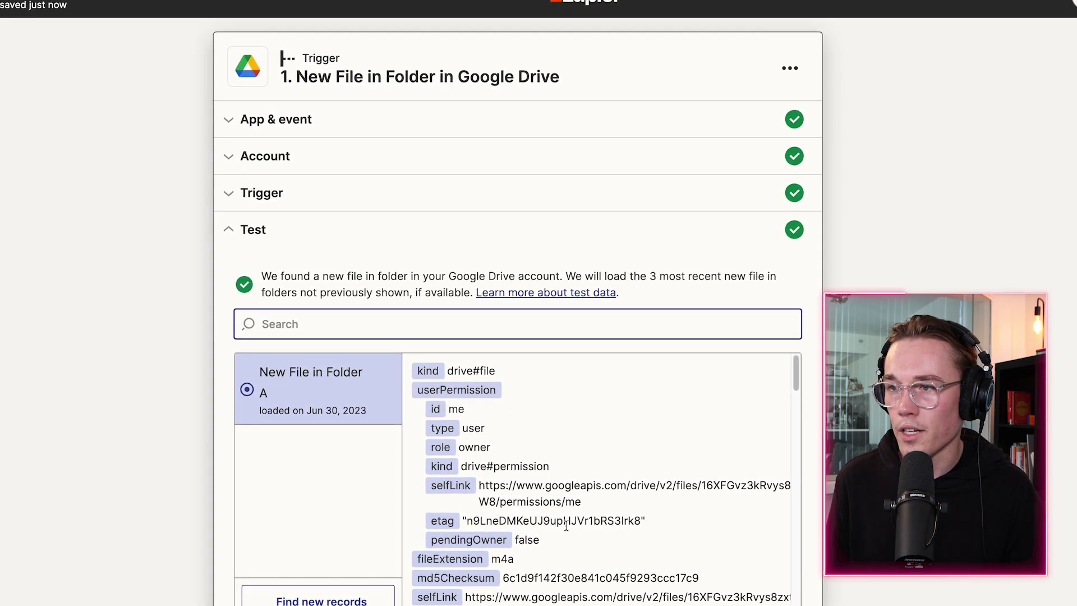
scroll(193, 431, down, 3)
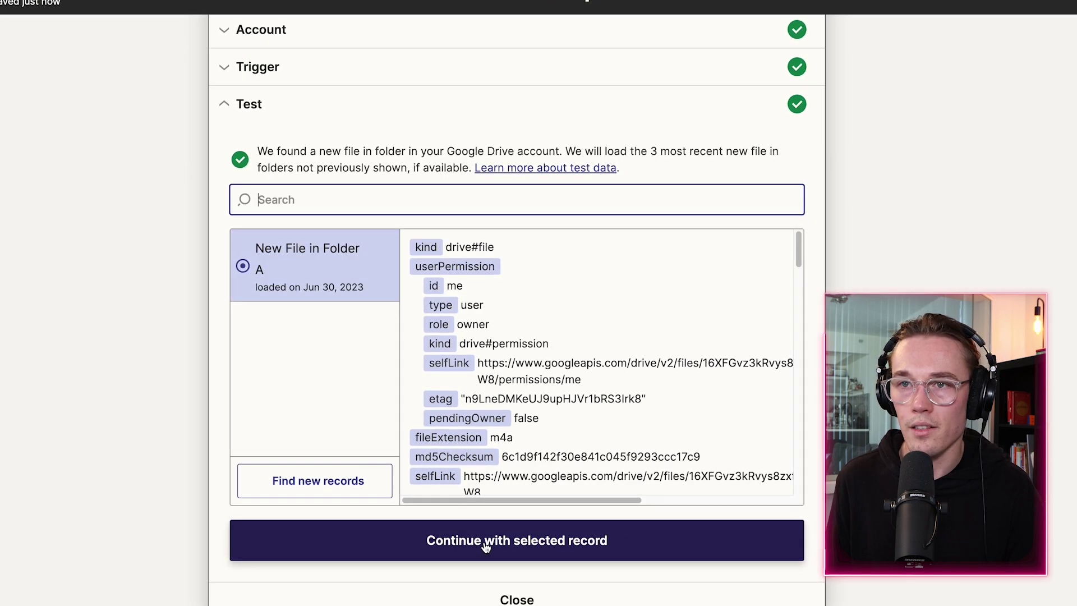
click(426, 538)
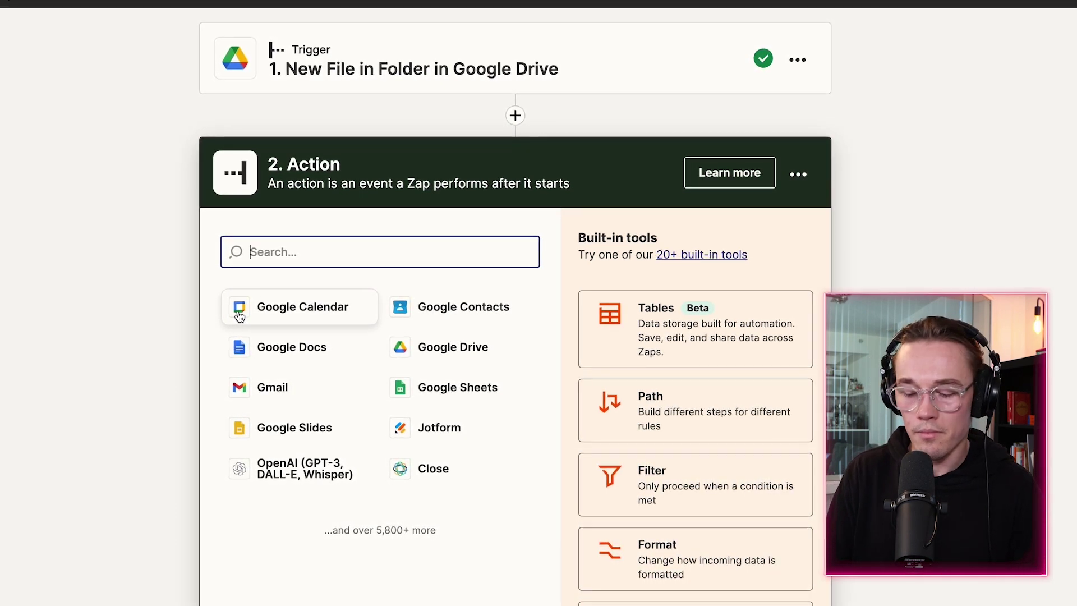
Set step 2 to OpenAI's Create Transcription event and start connecting a new OpenAI account
text(openai)
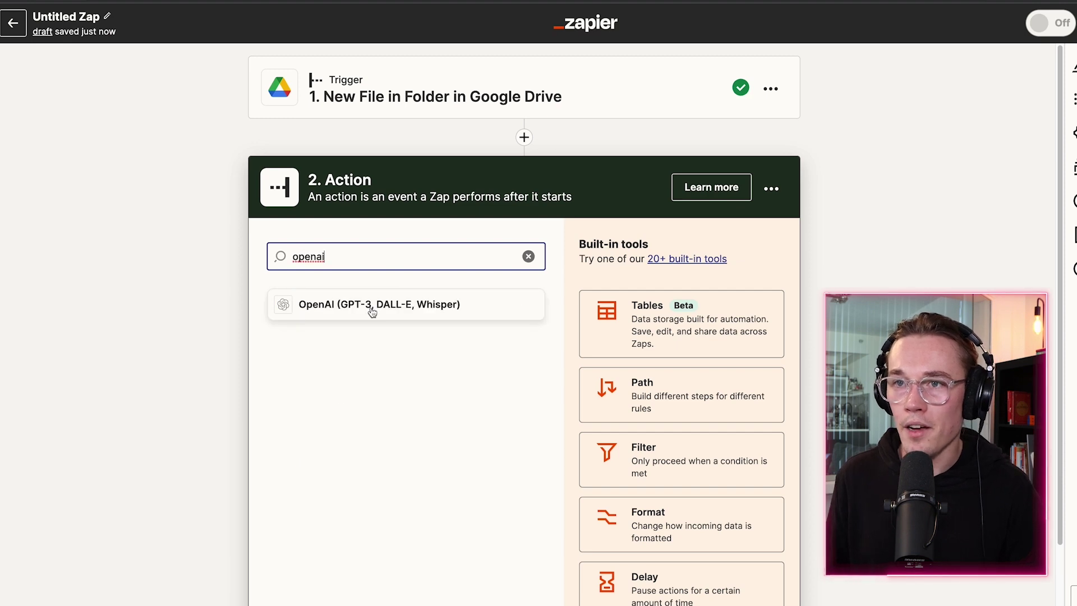
click(372, 309)
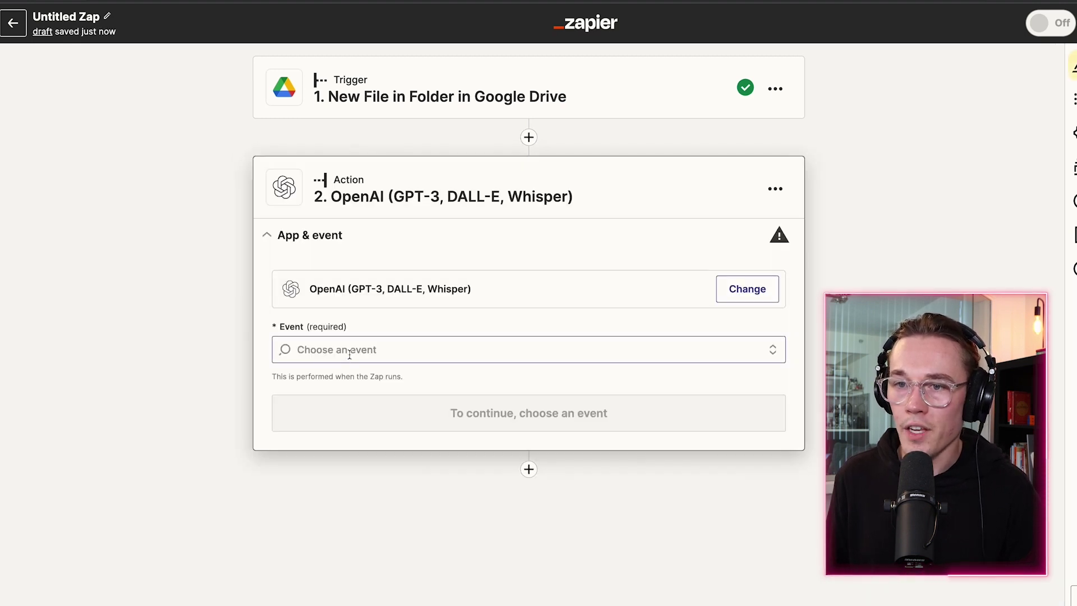
click(349, 349)
click(470, 506)
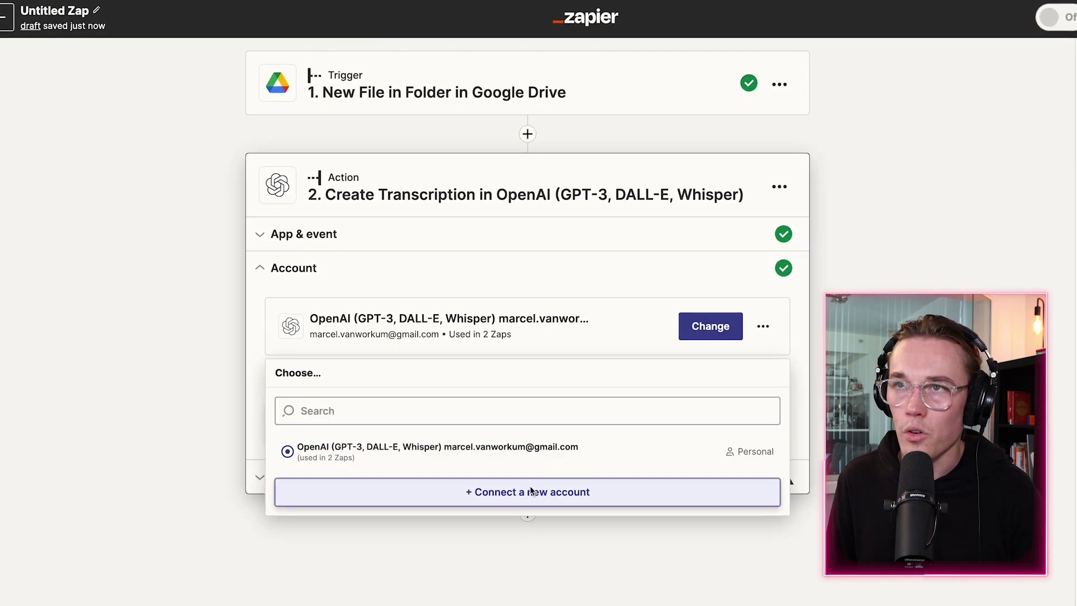
click(531, 492)
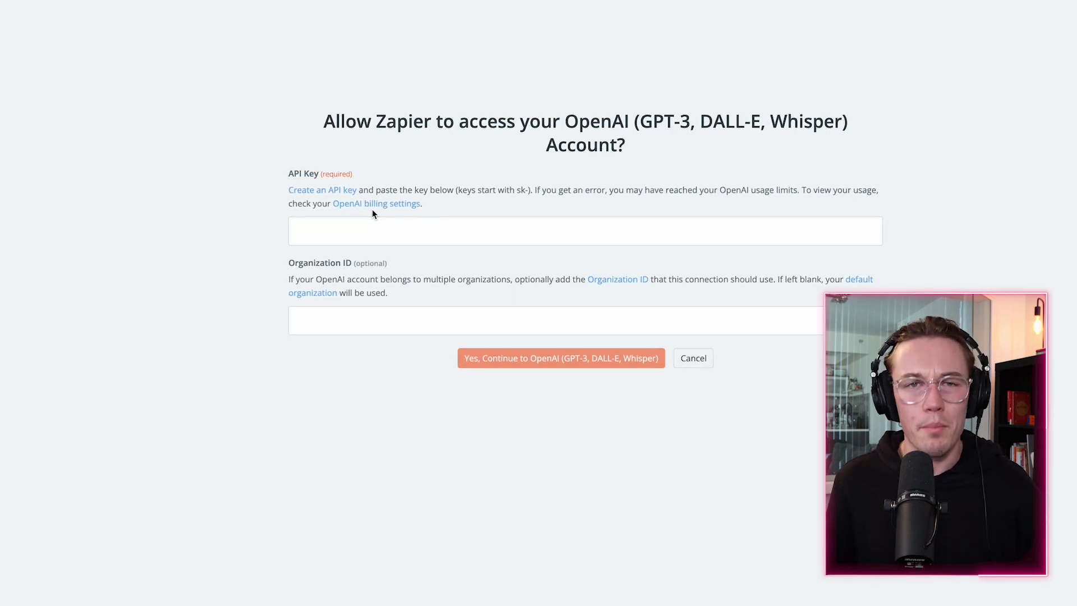
Follow the 'Create an API key' link to OpenAI's API keys page
click(325, 194)
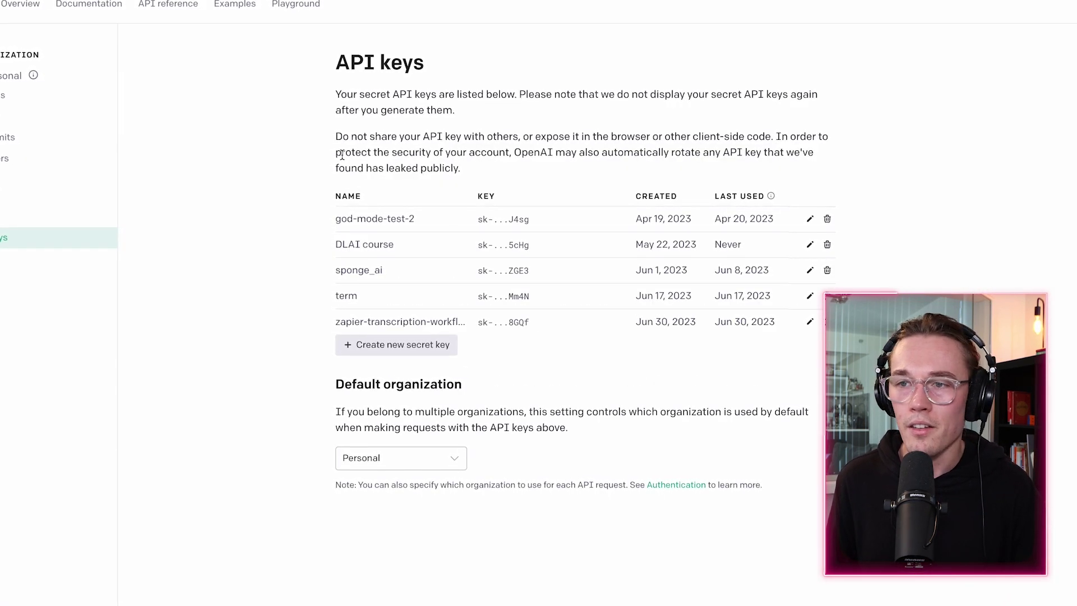
Generate a new OpenAI secret key for Zapier and copy it
click(406, 351)
click(695, 359)
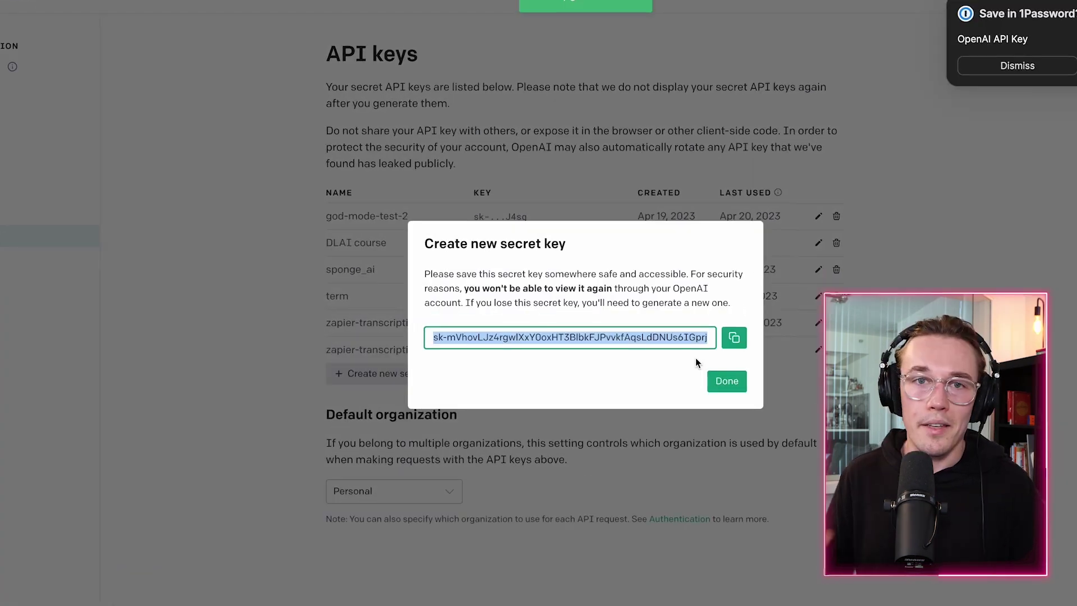
click(731, 384)
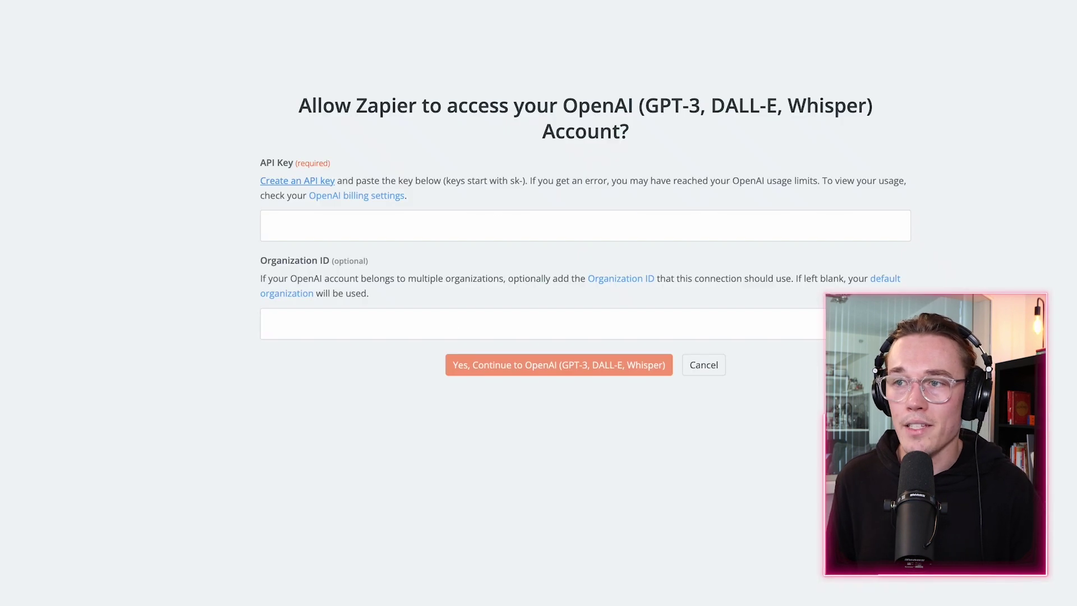
Paste the new API key into Zapier's OpenAI form and connect the account
click(381, 234)
key(super+v)
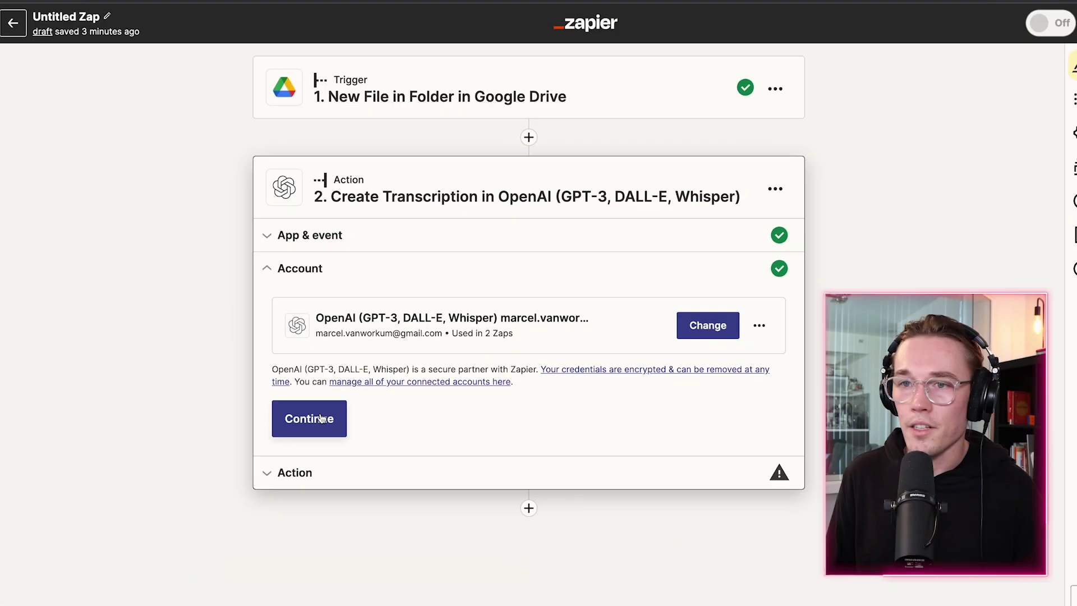
click(321, 419)
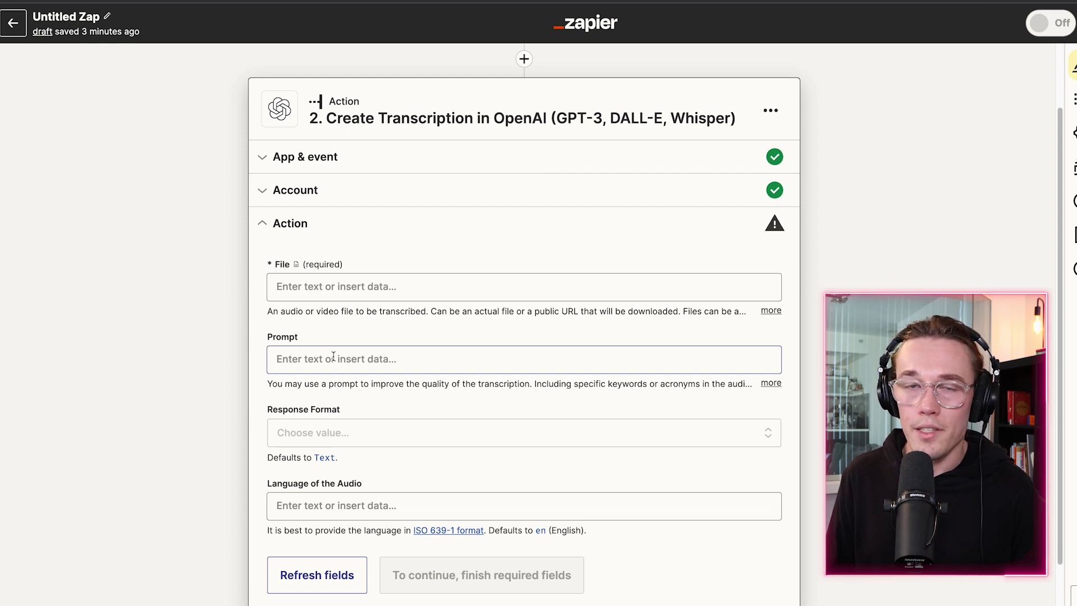
Map the Google Drive '1. File' into the File field and set Response Format to Text
click(287, 286)
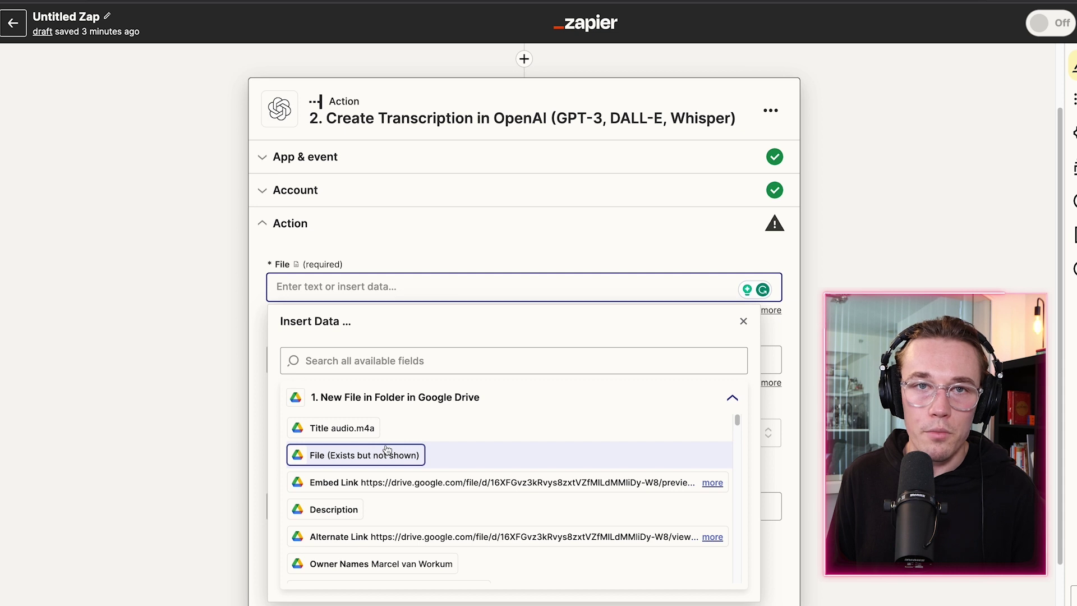
click(338, 461)
click(231, 385)
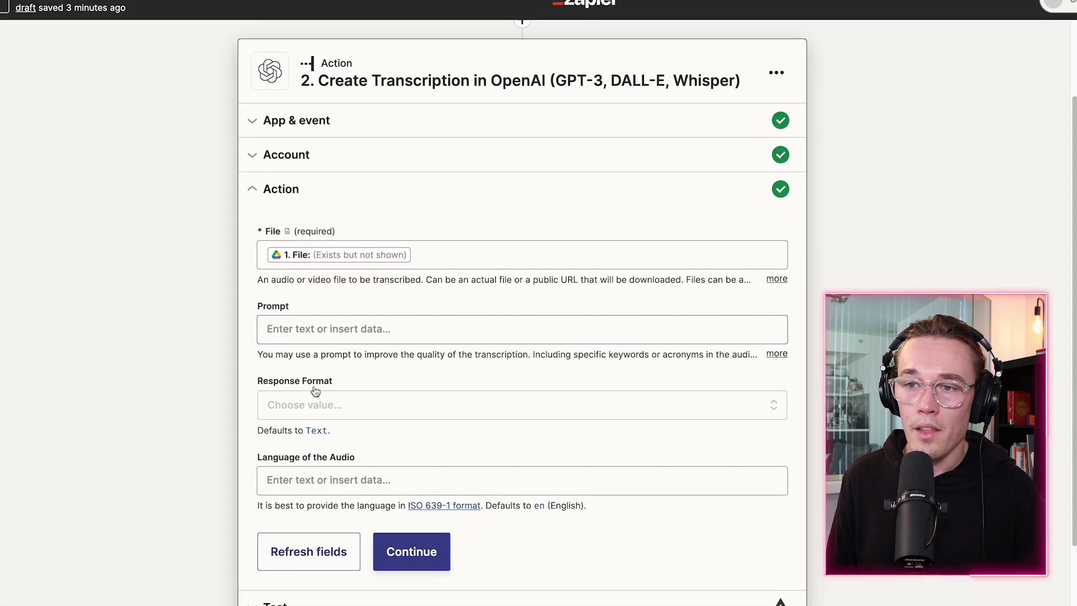
click(311, 408)
click(311, 544)
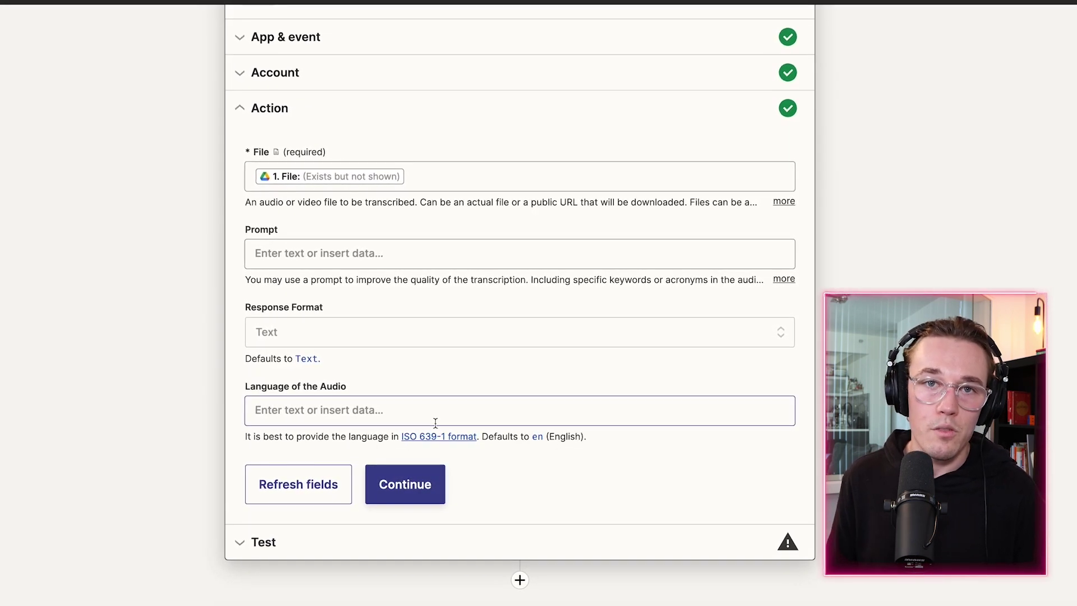
Test the transcription action and review the returned transcript text
click(404, 484)
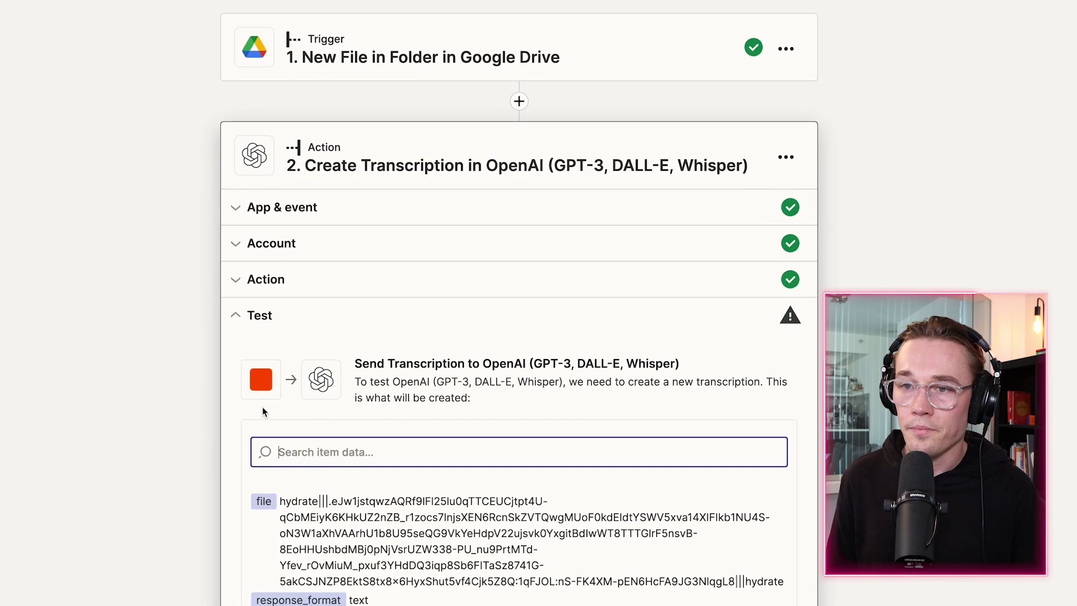
click(377, 507)
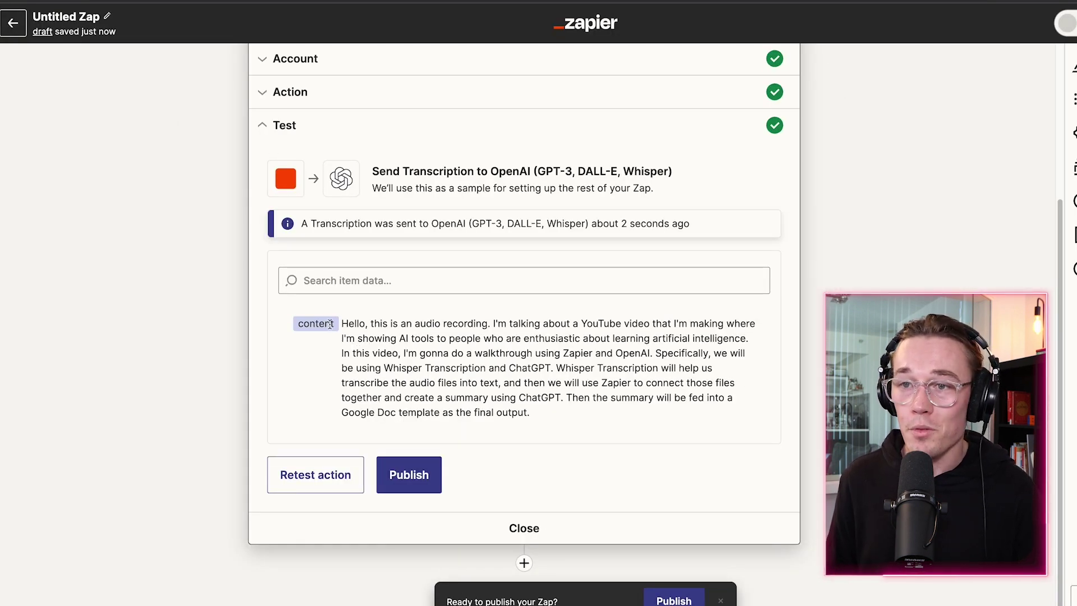
drag(344, 324, 548, 416)
click(549, 416)
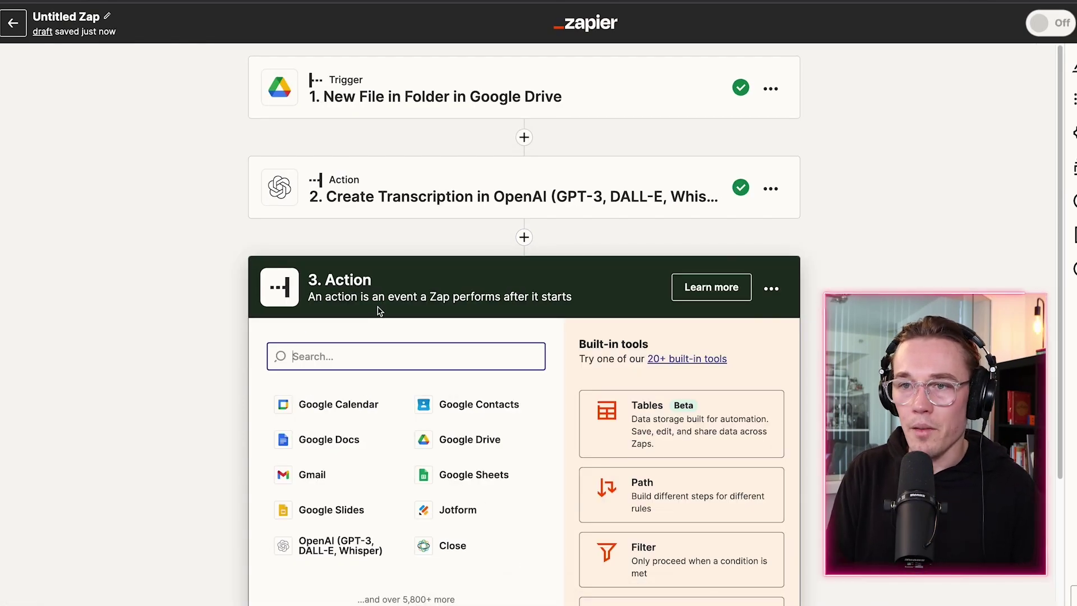
Make step 3 OpenAI's Send Prompt action on the connected account
text(penai)
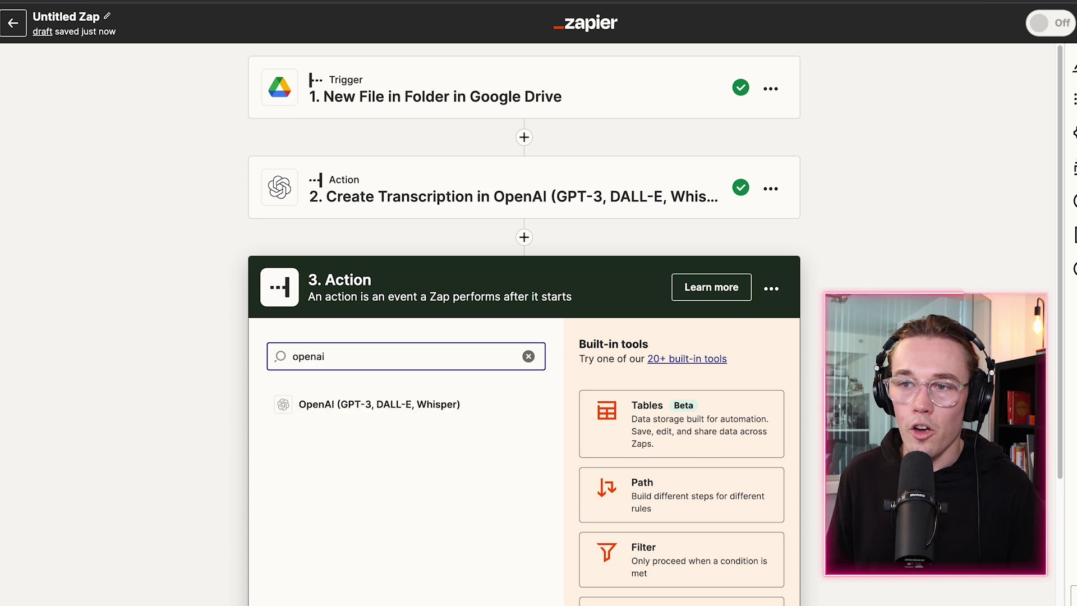
click(383, 404)
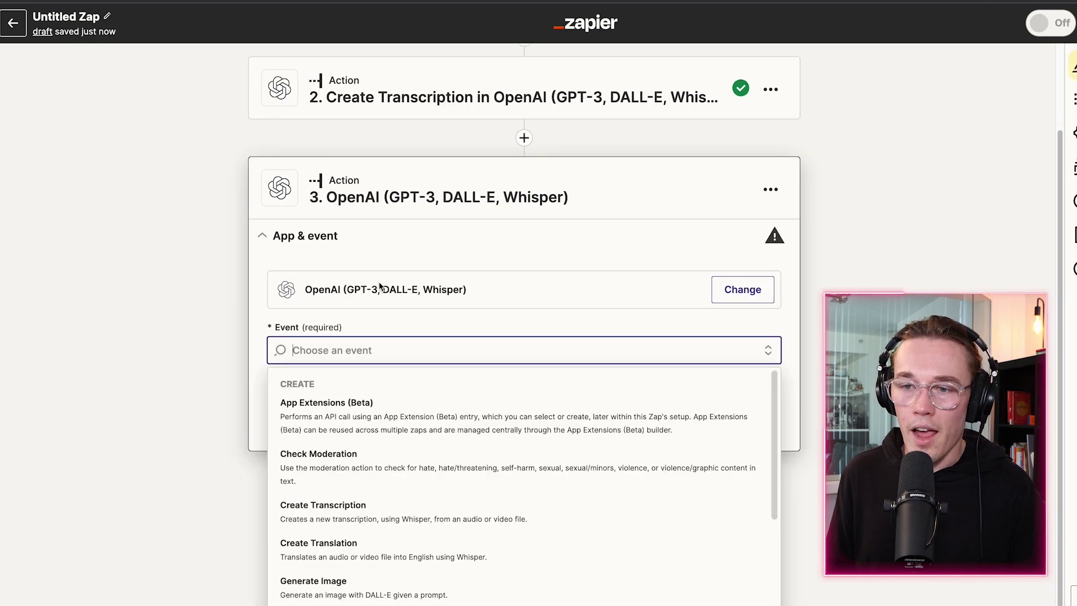
scroll(449, 449, down, 2)
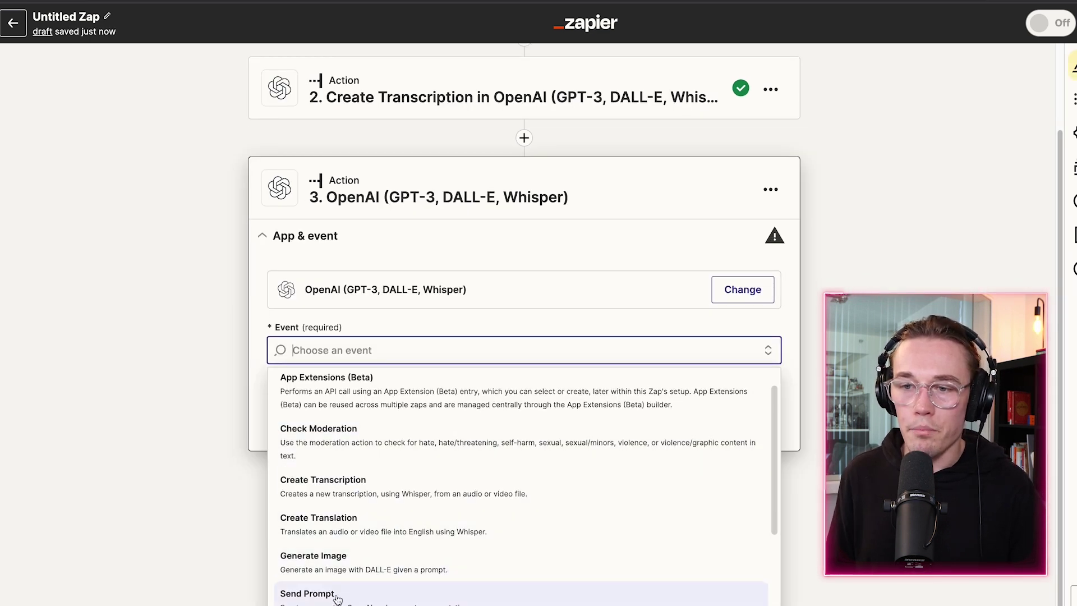
click(335, 568)
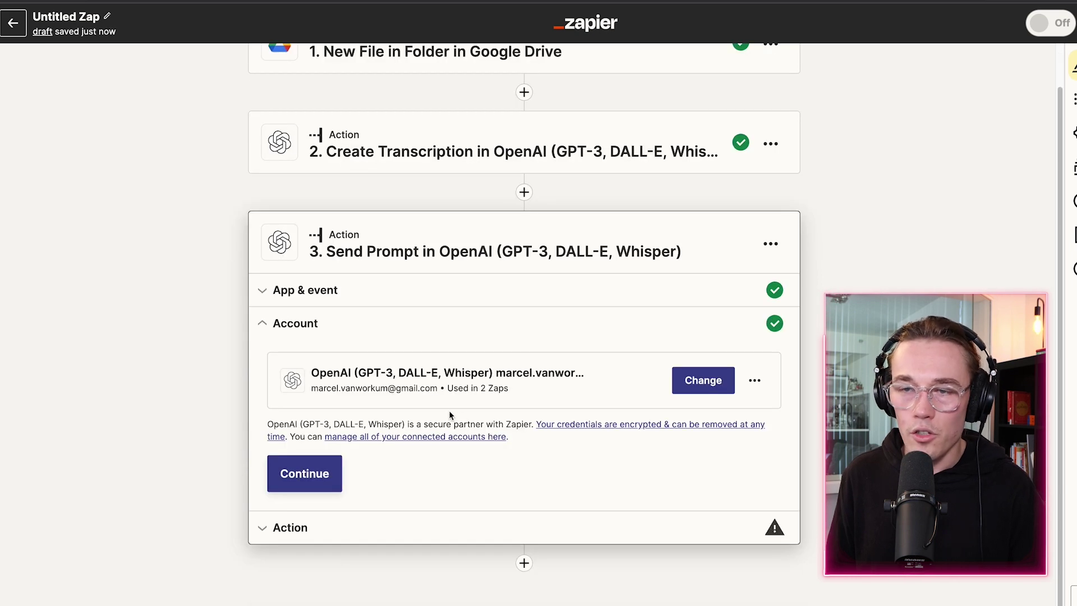
click(341, 471)
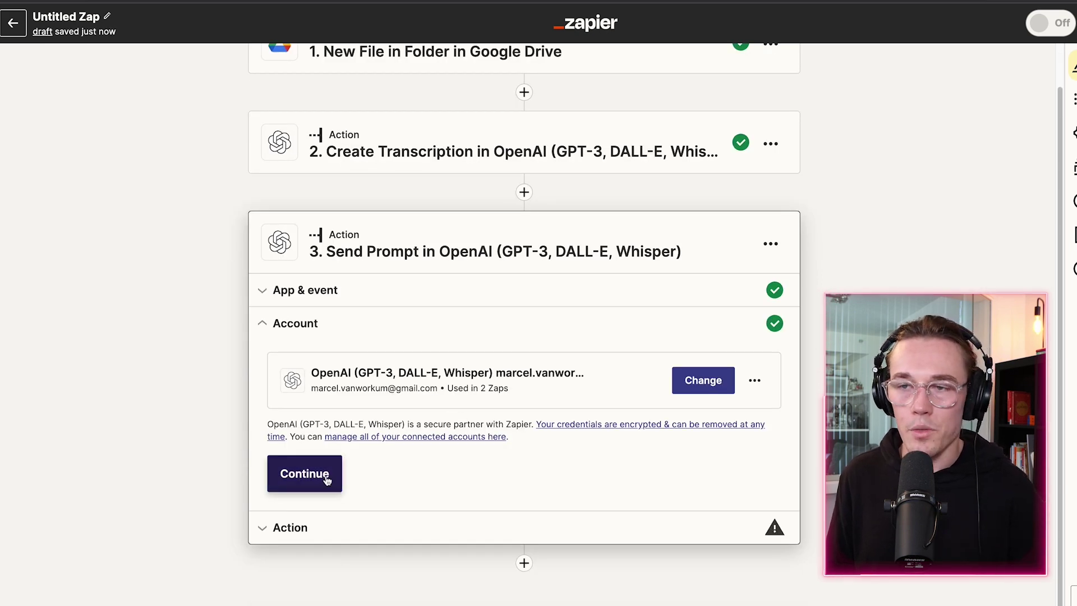
Choose text-davinci-003 as the prompt action's model
scroll(384, 404, down, 2)
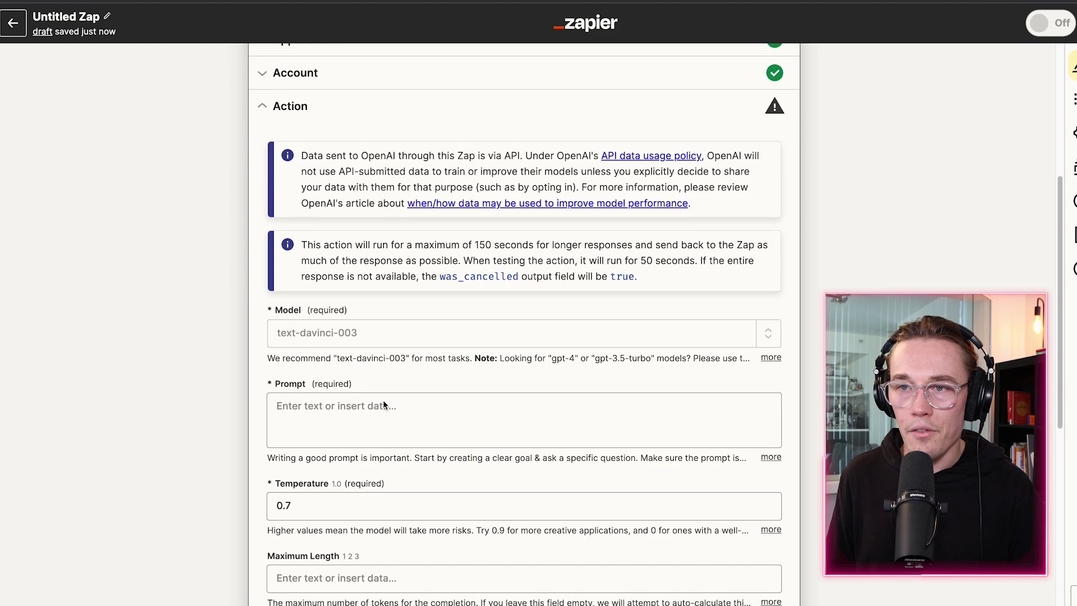
scroll(365, 394, down, 1)
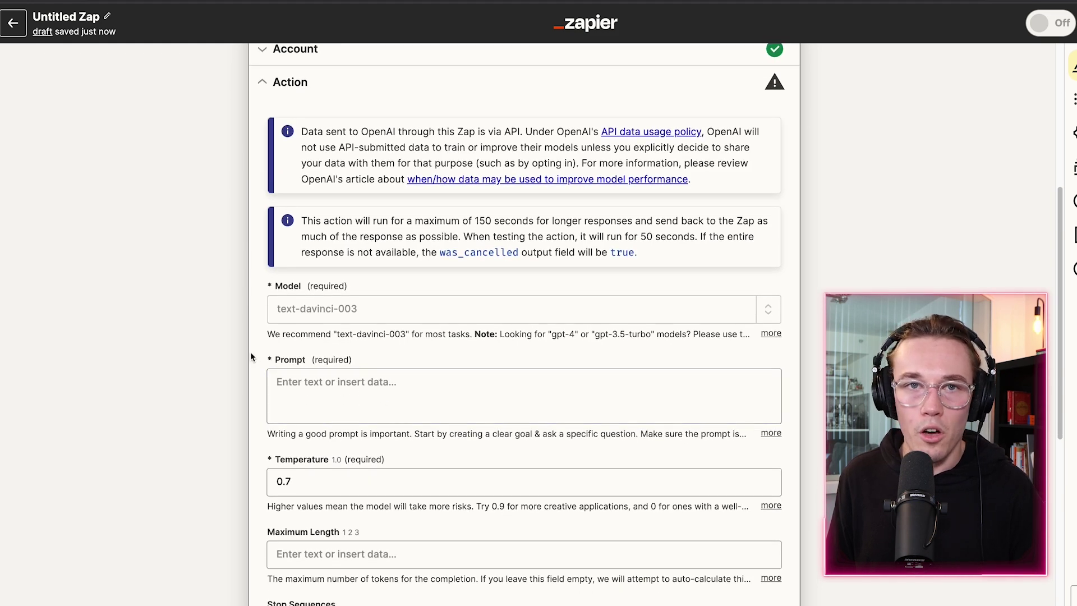
click(375, 313)
click(308, 354)
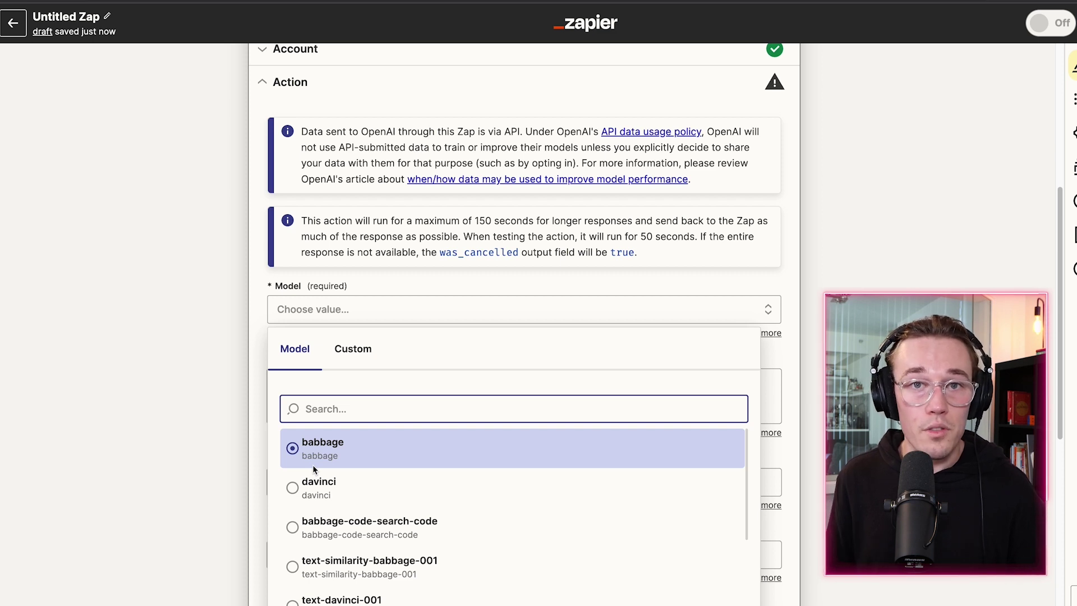
click(301, 315)
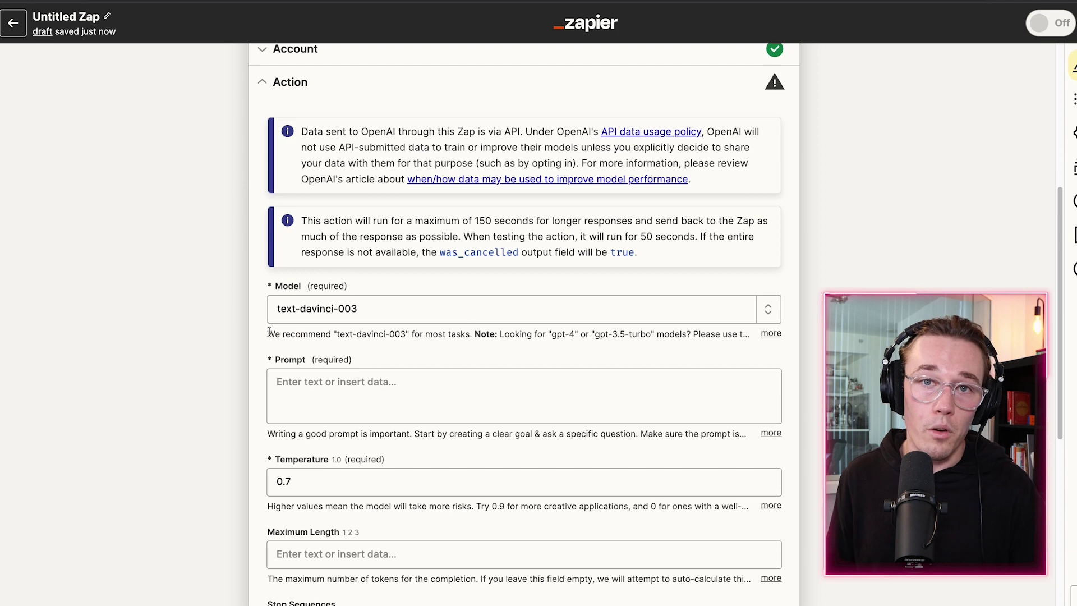
scroll(269, 332, down, 2)
click(324, 307)
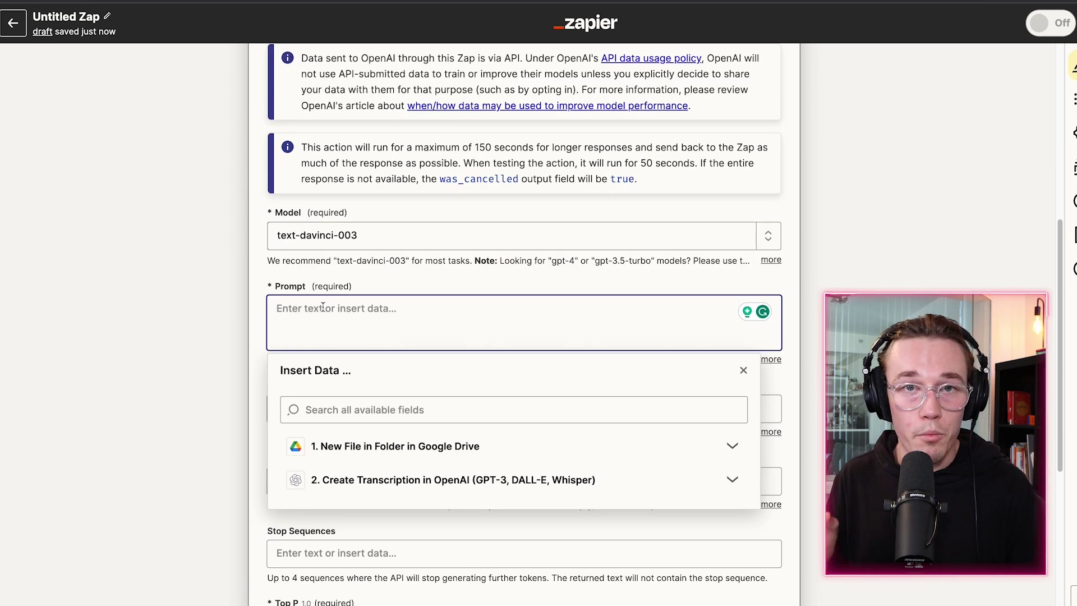
Paste the meeting-note summary prompt and insert step 2's transcription Content between its triple quotes
text(You are a transcription and meeting note summary expert. I am going to give you an audio transcription and you are going to summarize what the content is about, and then provide a few key bullet points. The transcription is denoted by the triple quotes below:  """   """)
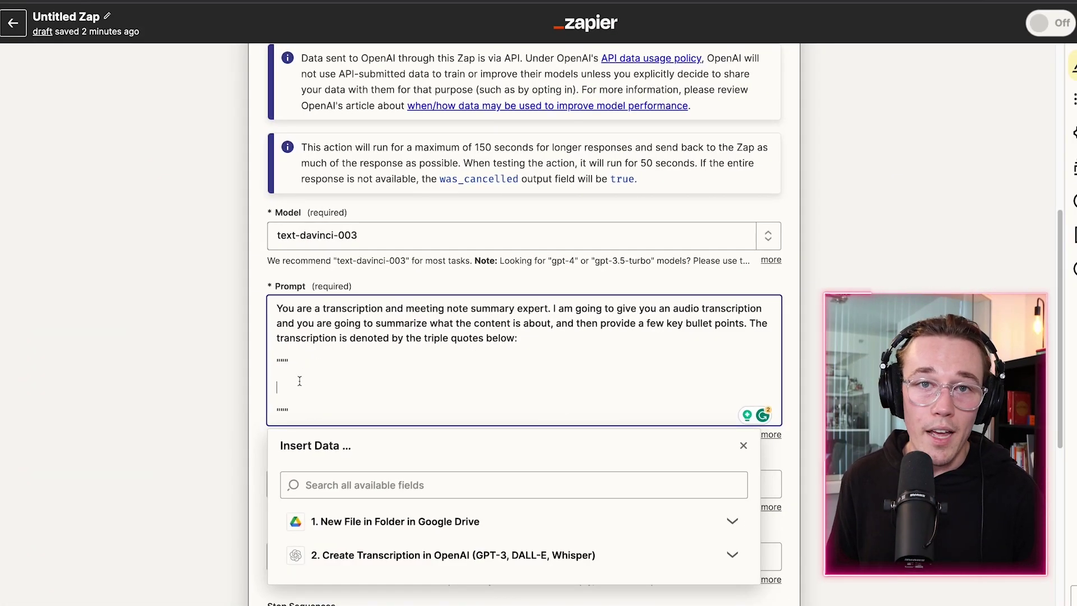
key(Escape)
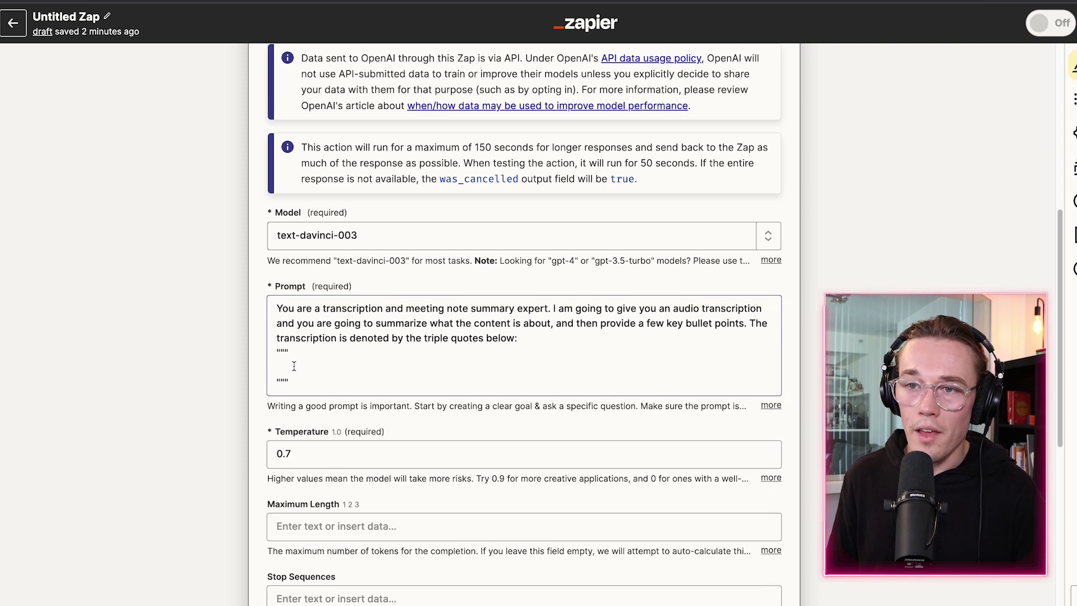
click(291, 365)
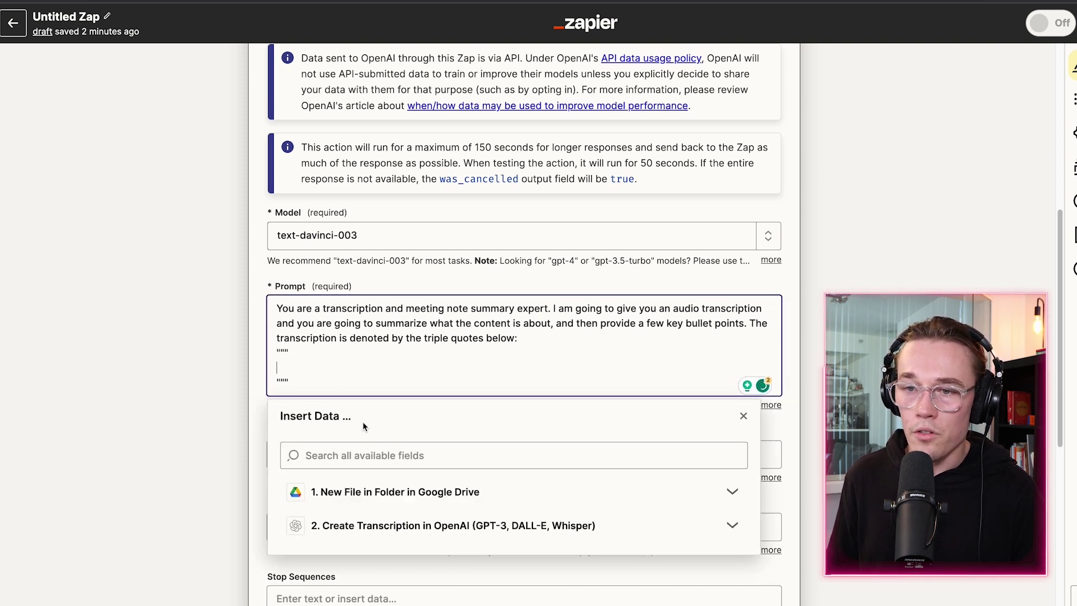
click(357, 528)
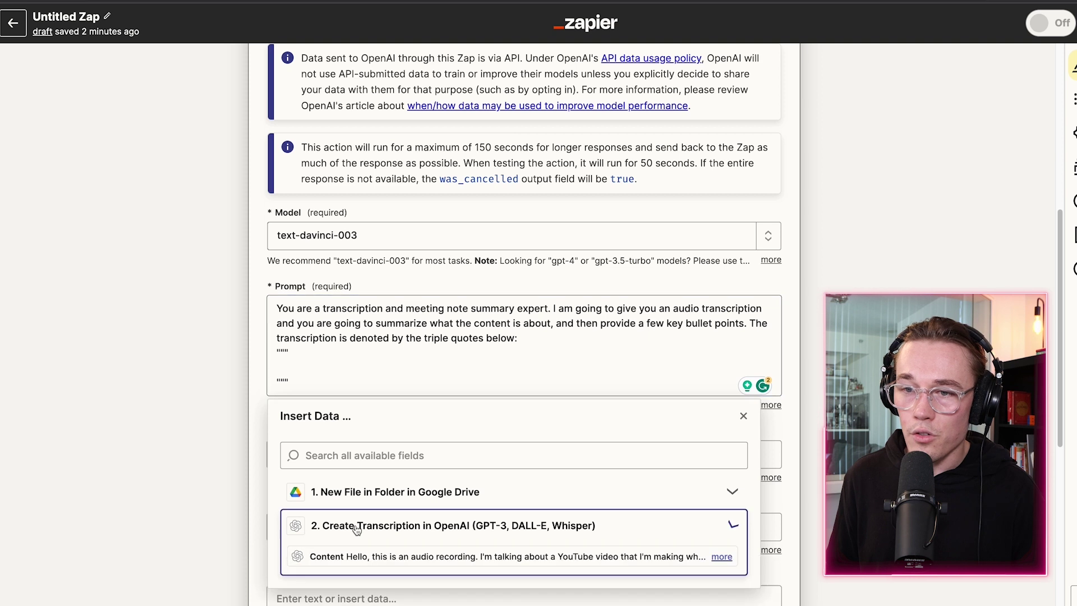
click(356, 560)
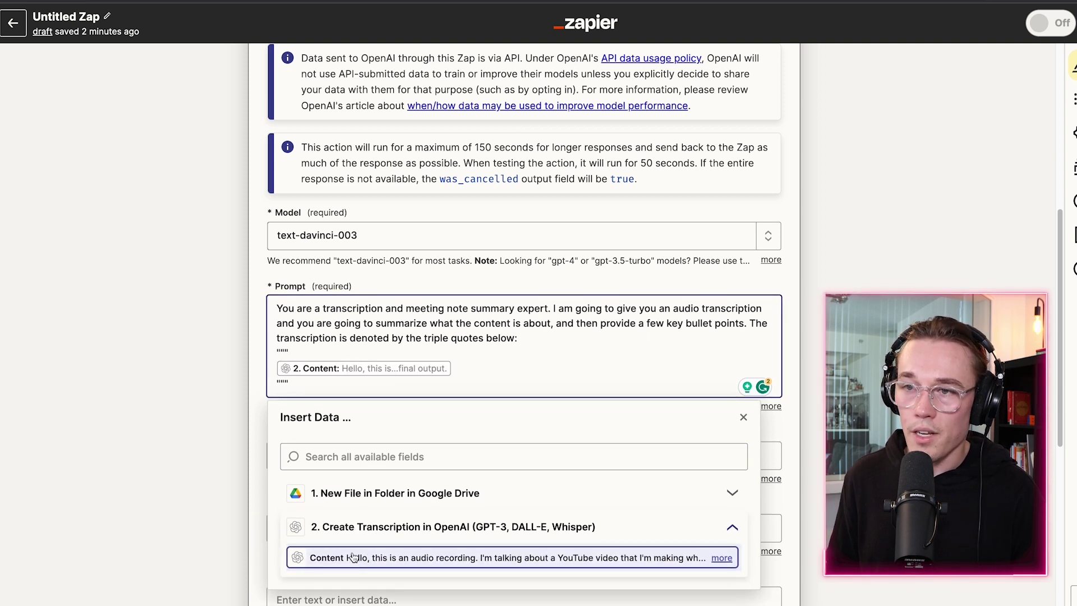
click(199, 406)
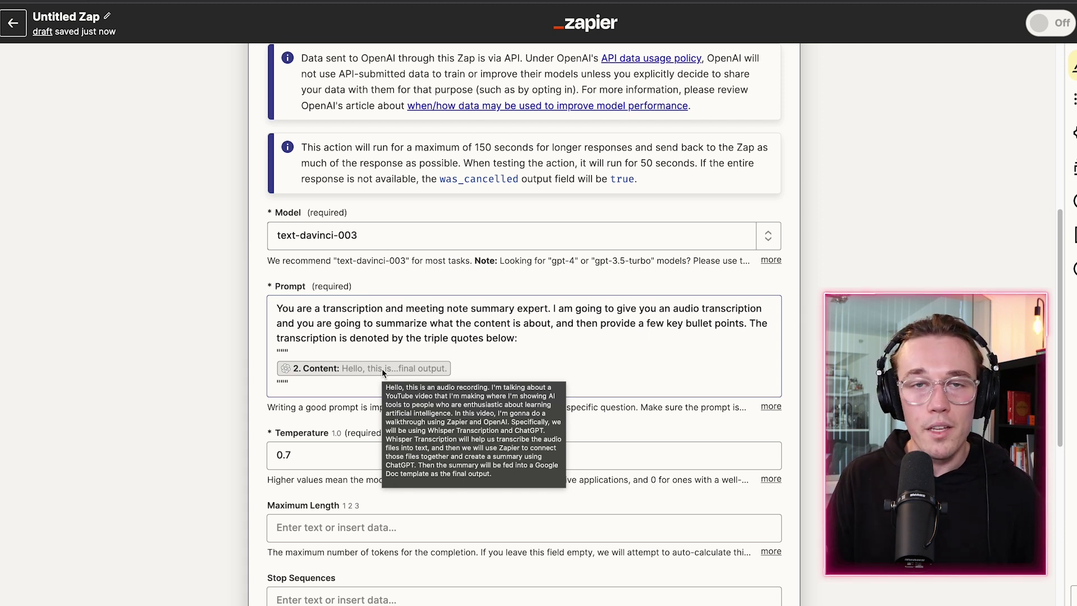
scroll(458, 223, down, 5)
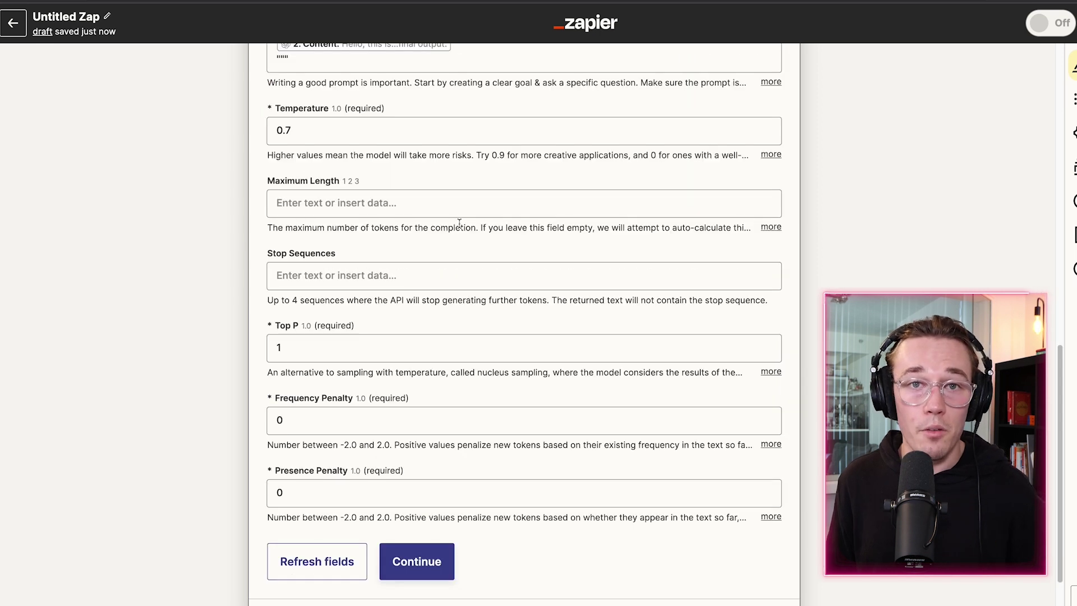
Test the Send Prompt step and review the returned summary with its key points
scroll(204, 295, down, 1)
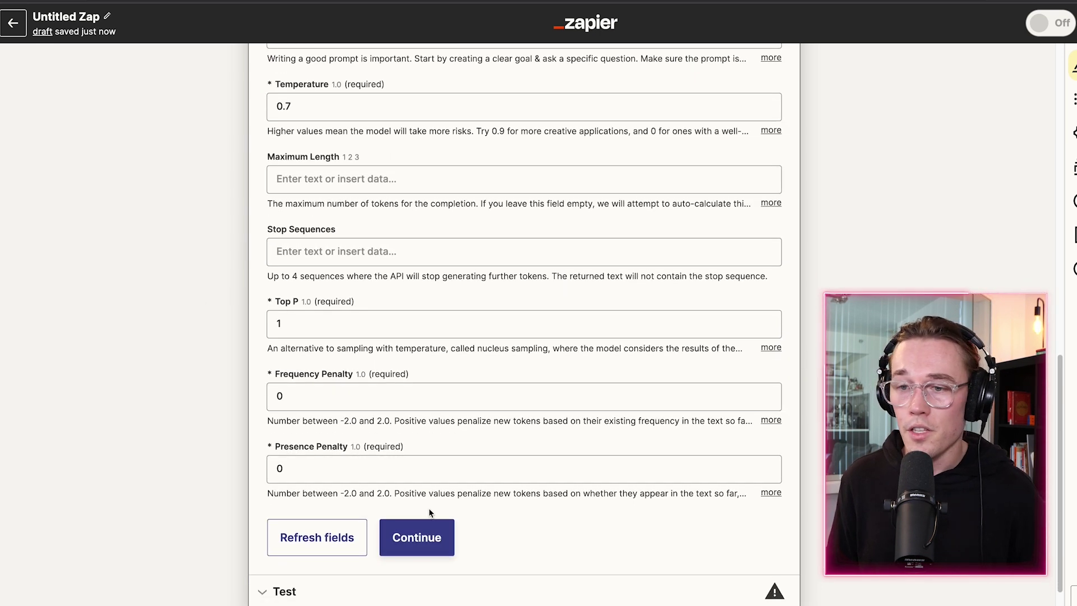
click(415, 522)
click(387, 514)
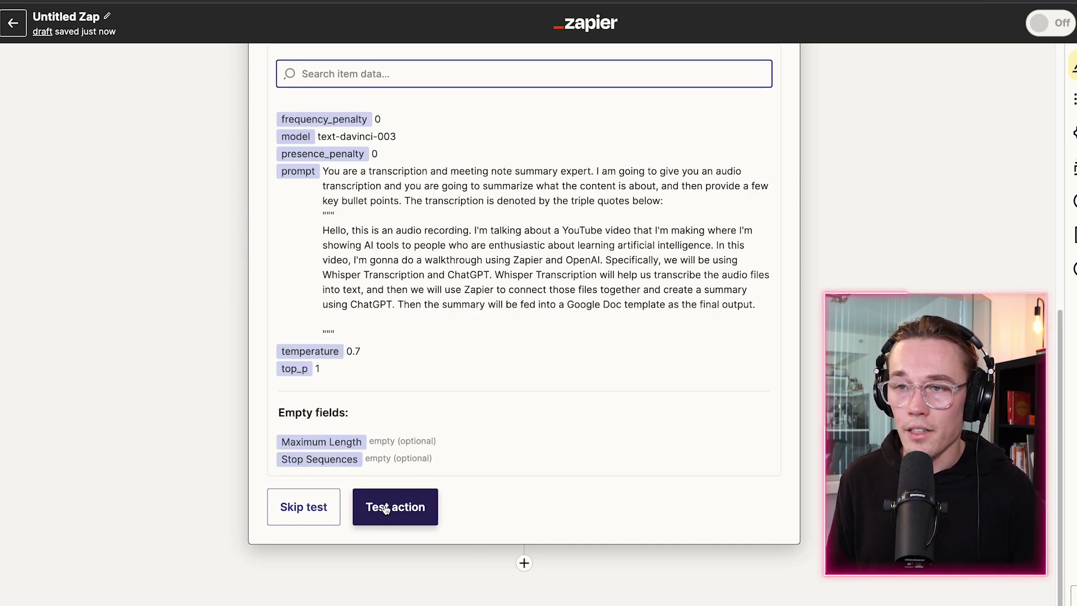
click(385, 508)
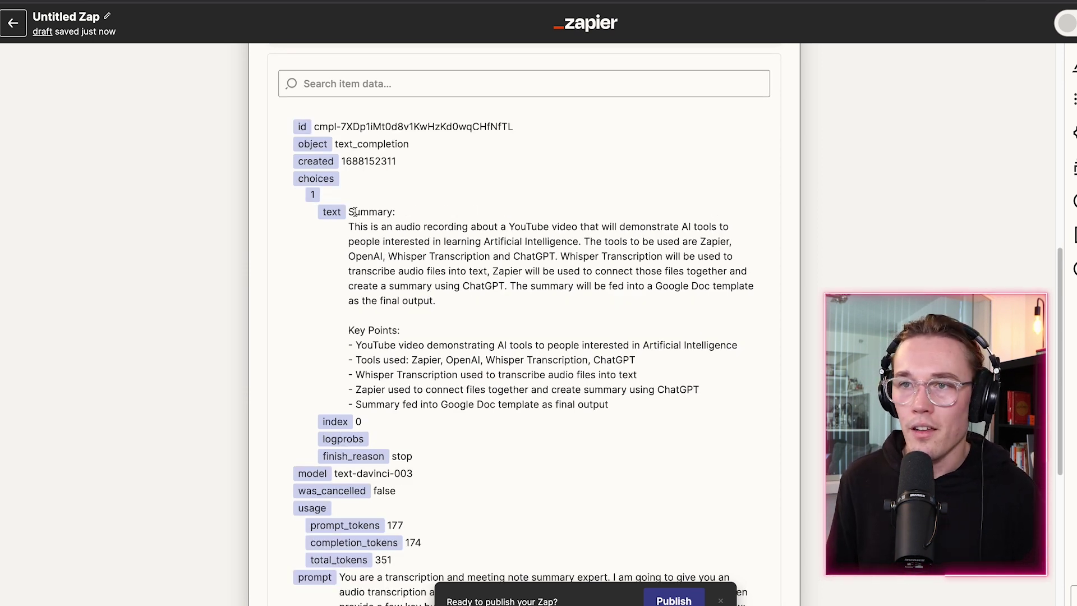
drag(362, 224, 447, 298)
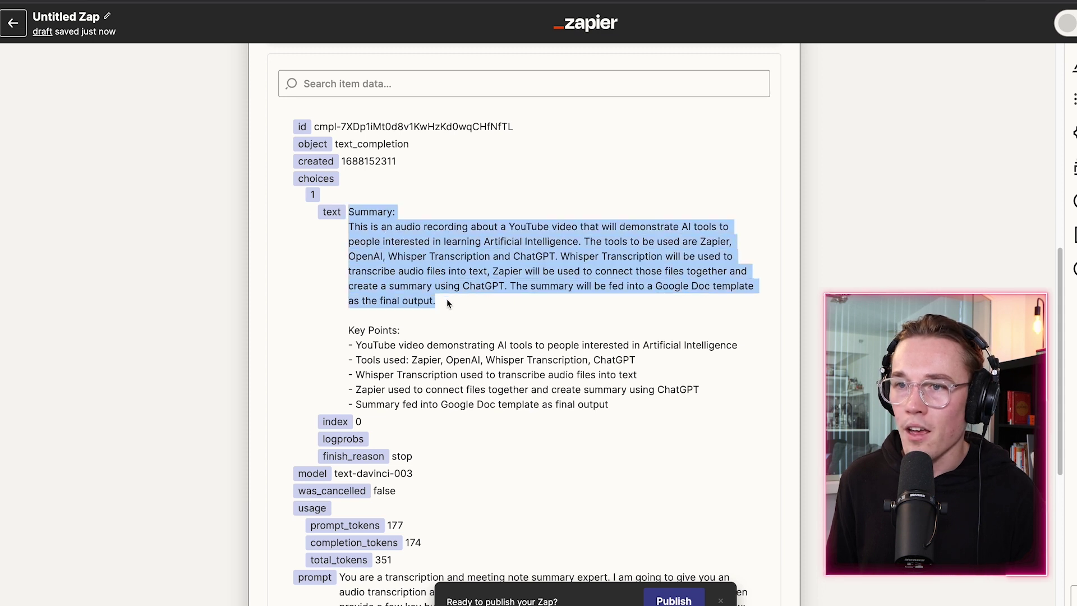
click(447, 298)
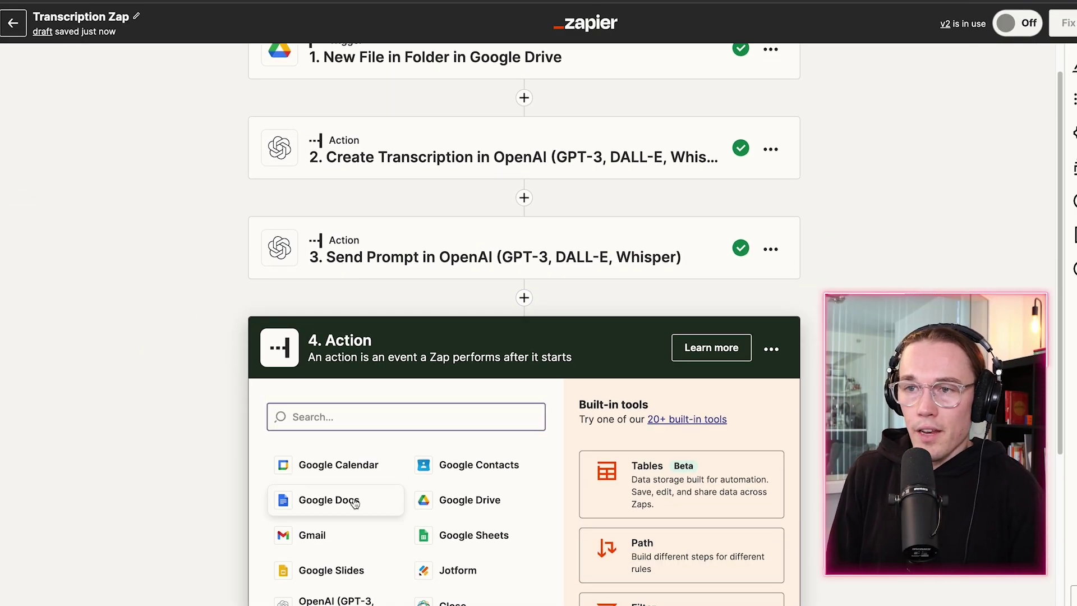
Set step 4 to Google Docs 'Create Document from Text' using the connected Google account
click(354, 503)
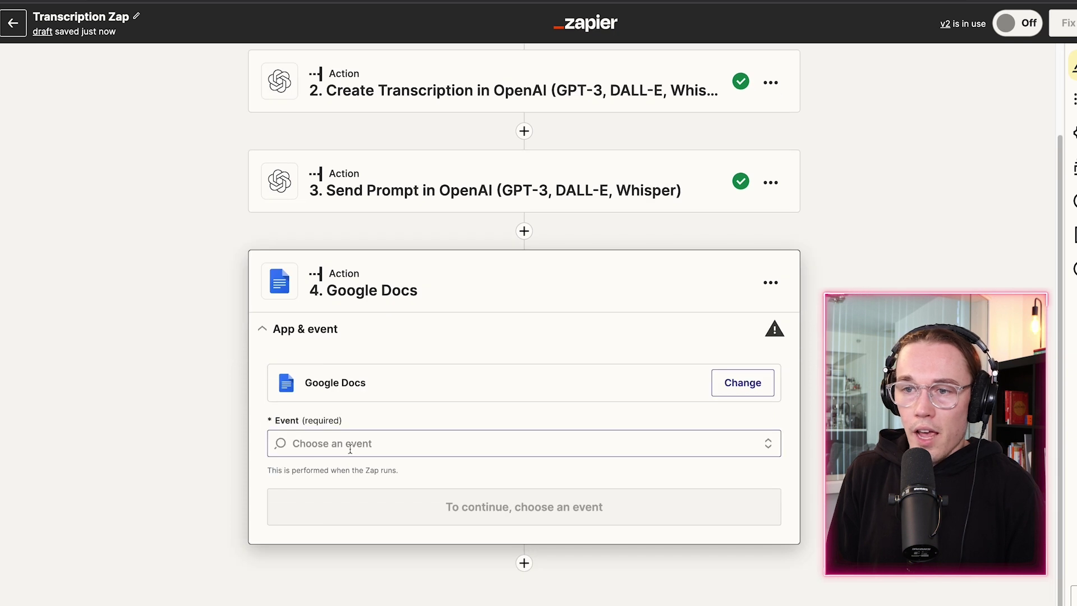
click(350, 444)
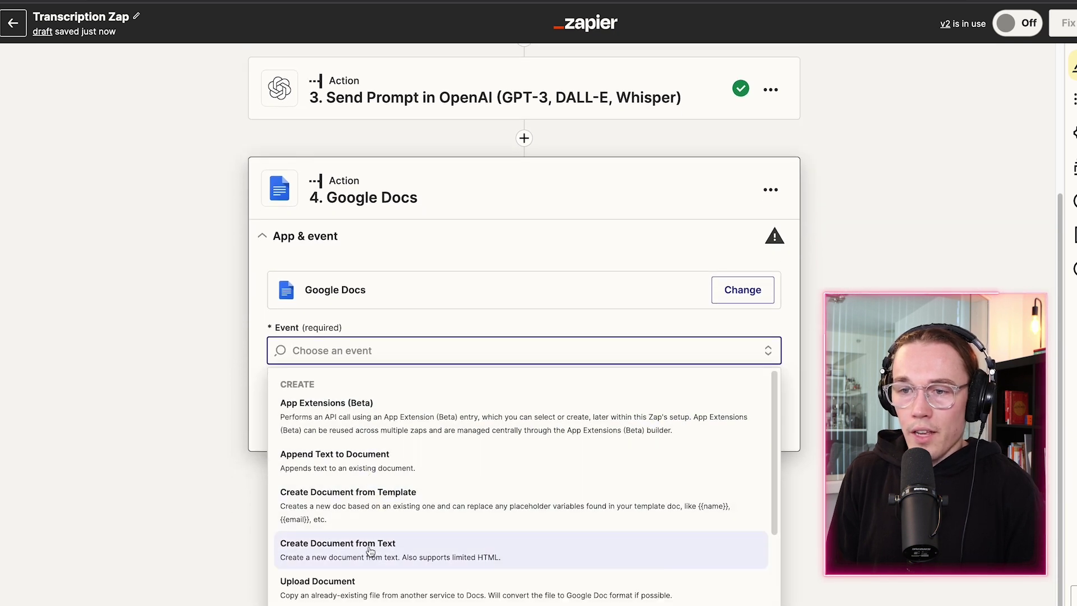
click(374, 554)
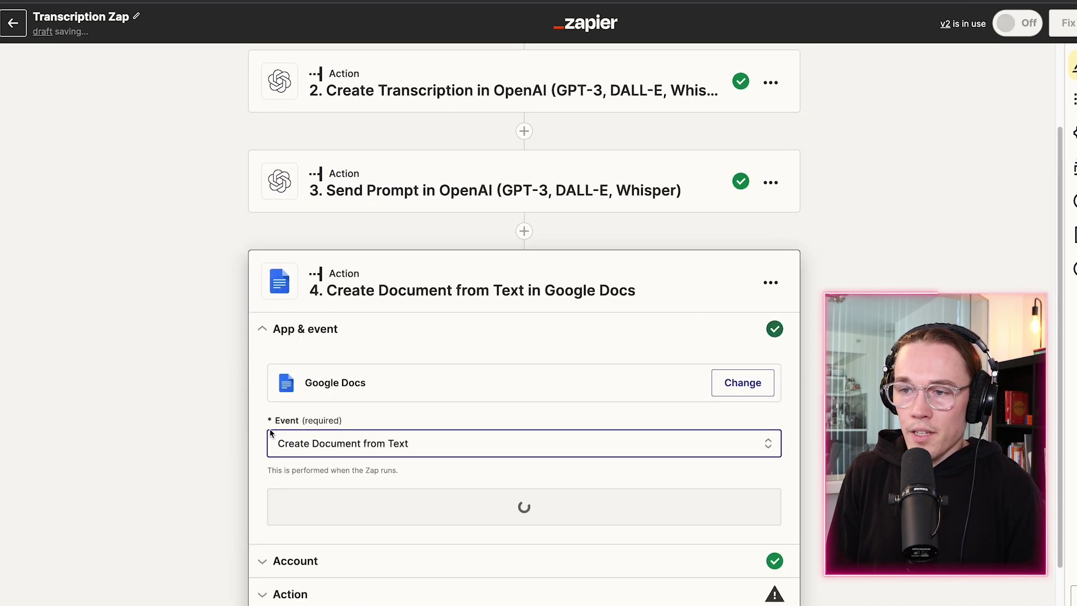
click(466, 448)
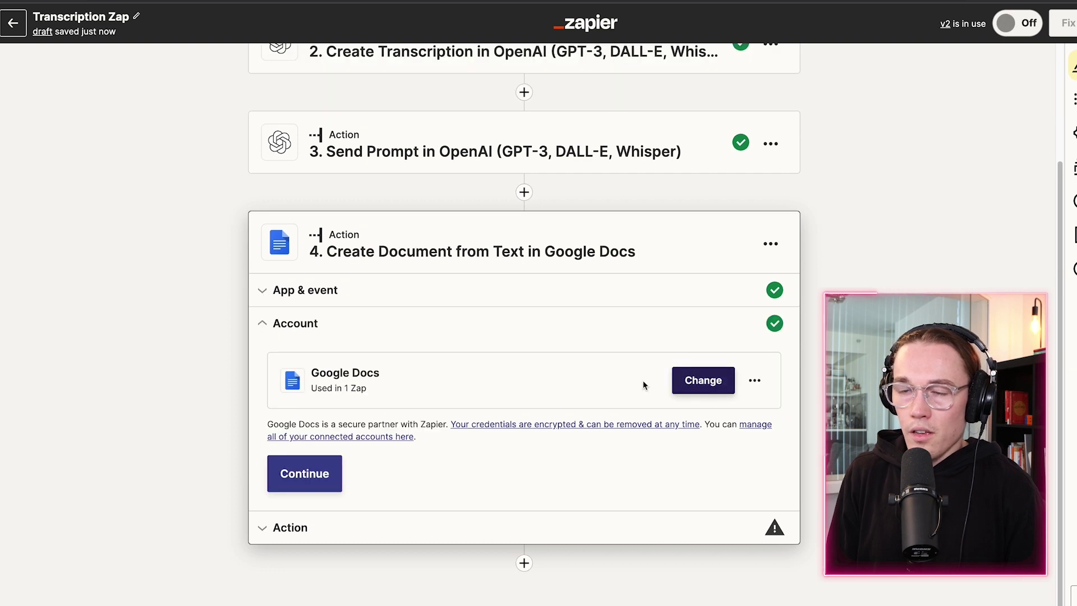
click(305, 474)
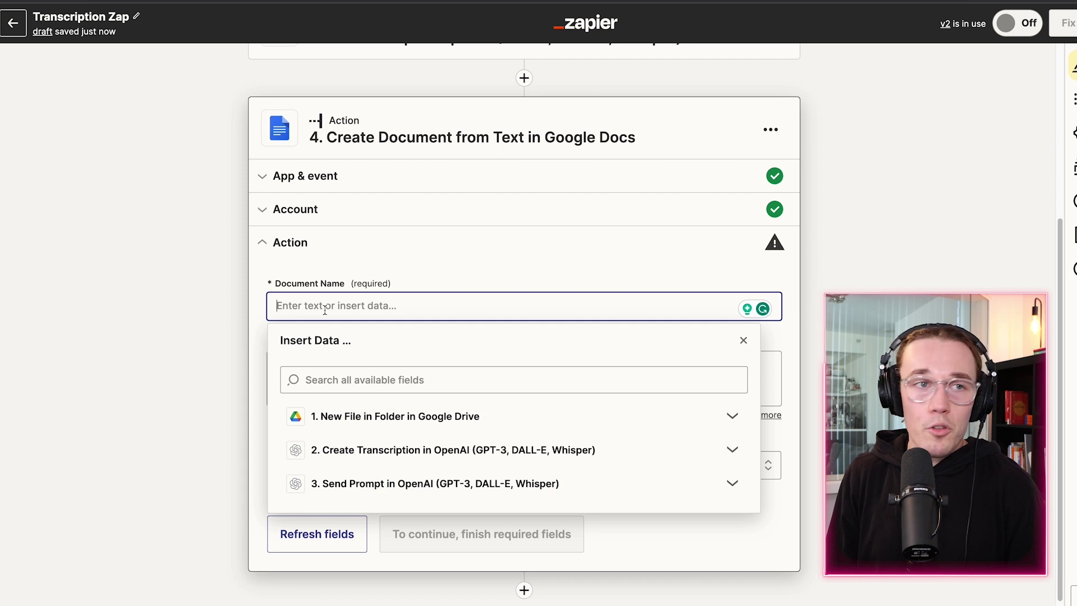
Name the document from the Drive file's Title and fill its content with the Send Prompt Response
click(382, 418)
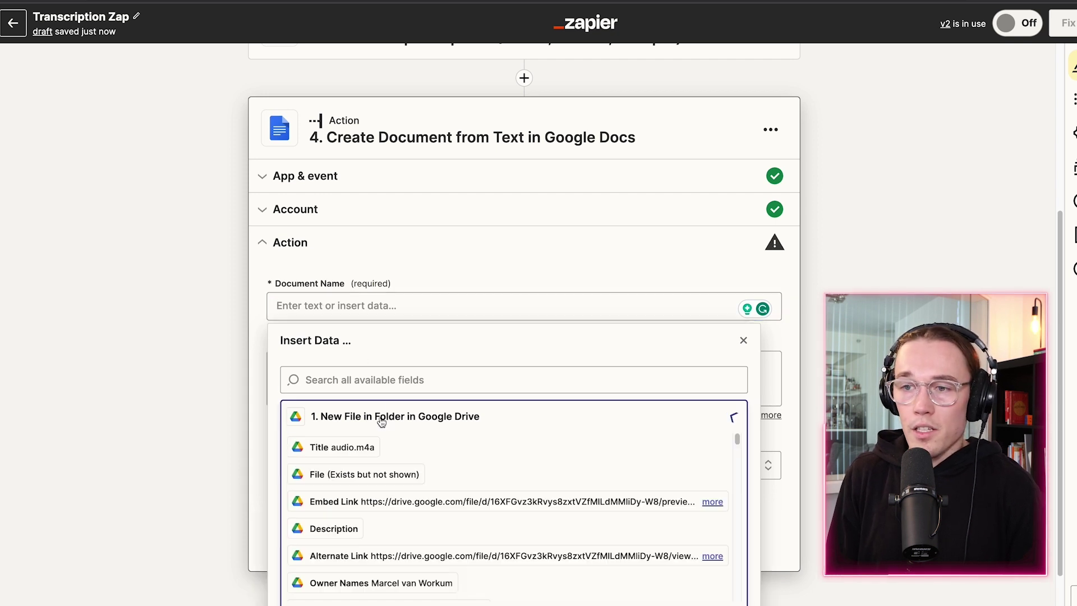
click(359, 449)
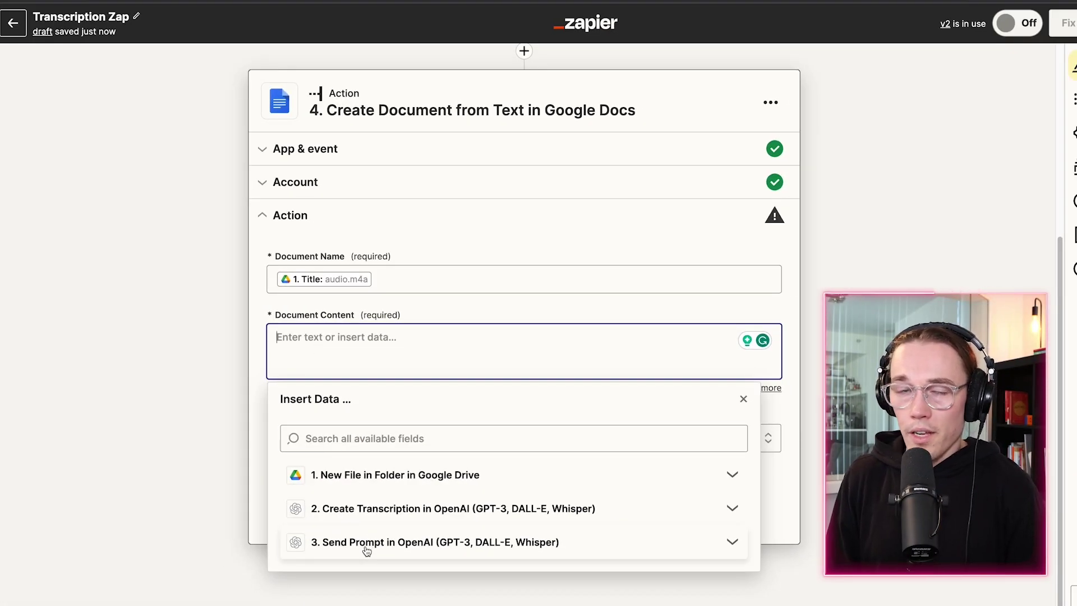
click(367, 551)
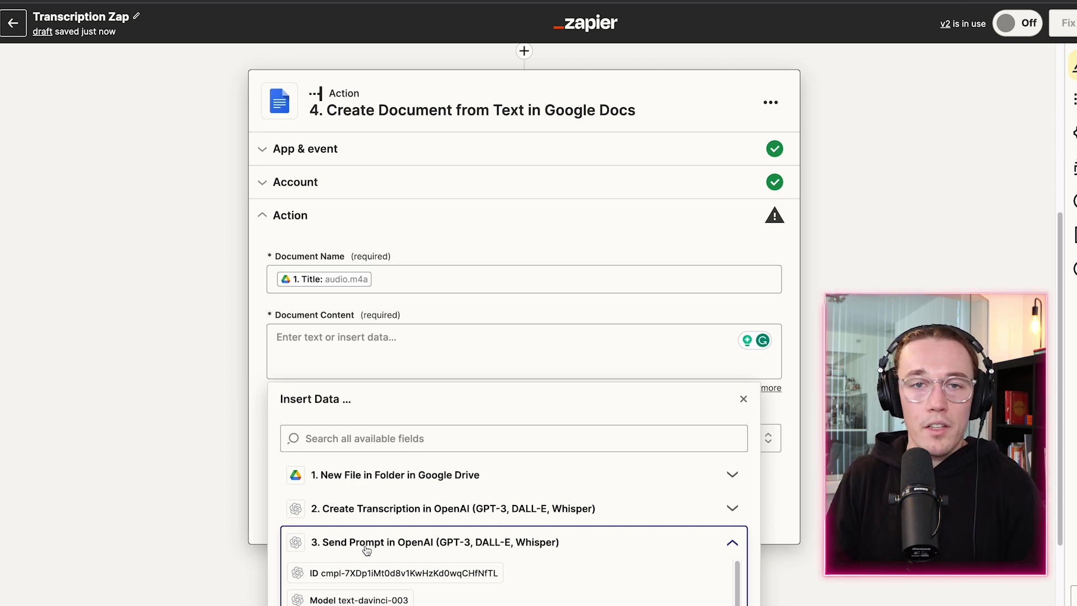
scroll(393, 504, down, 6)
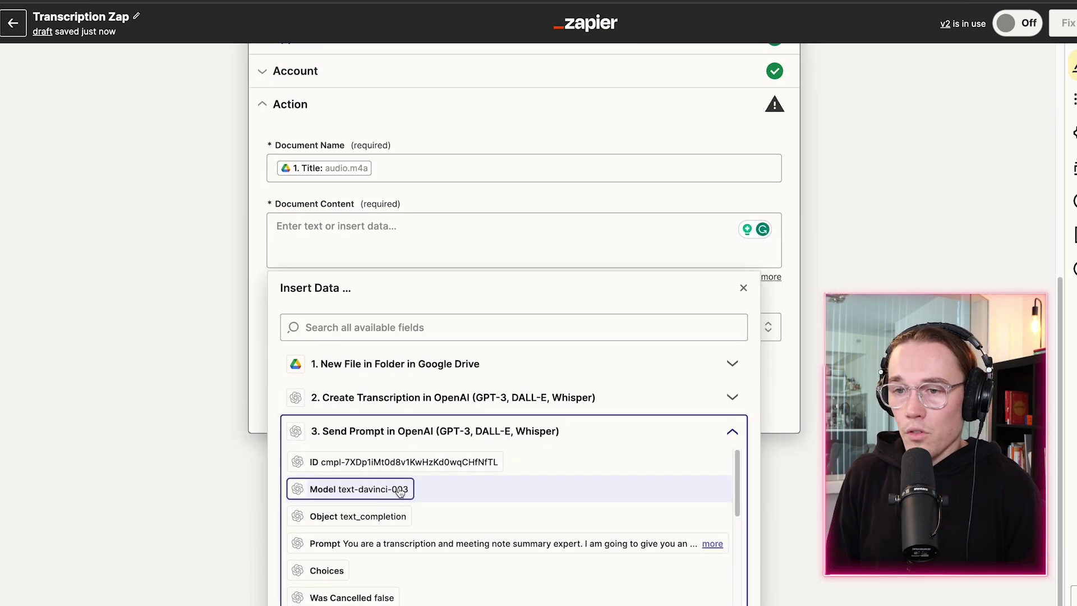
scroll(400, 492, down, 4)
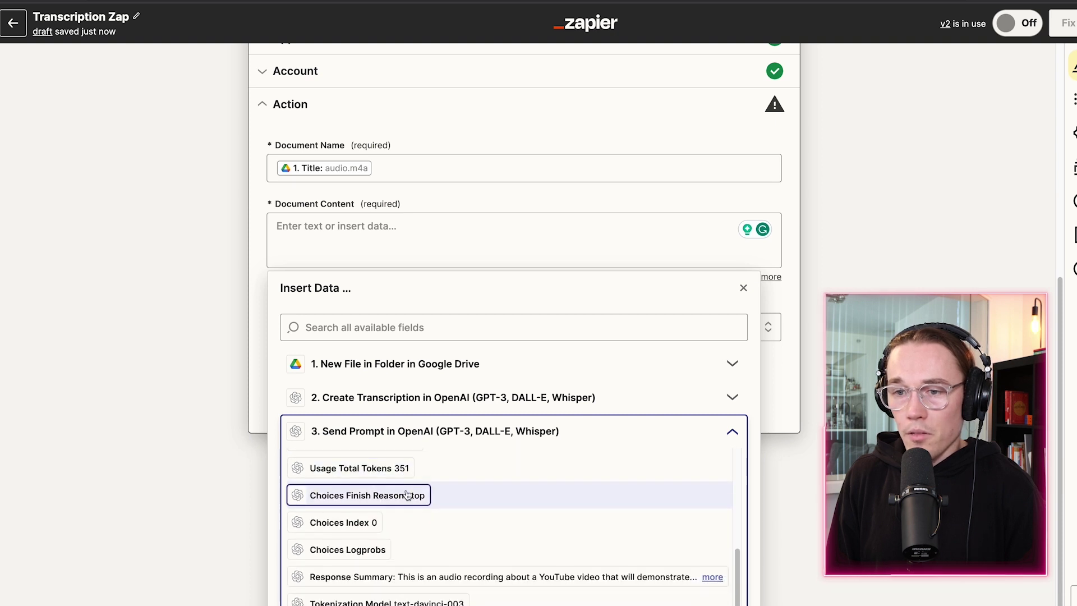
click(377, 582)
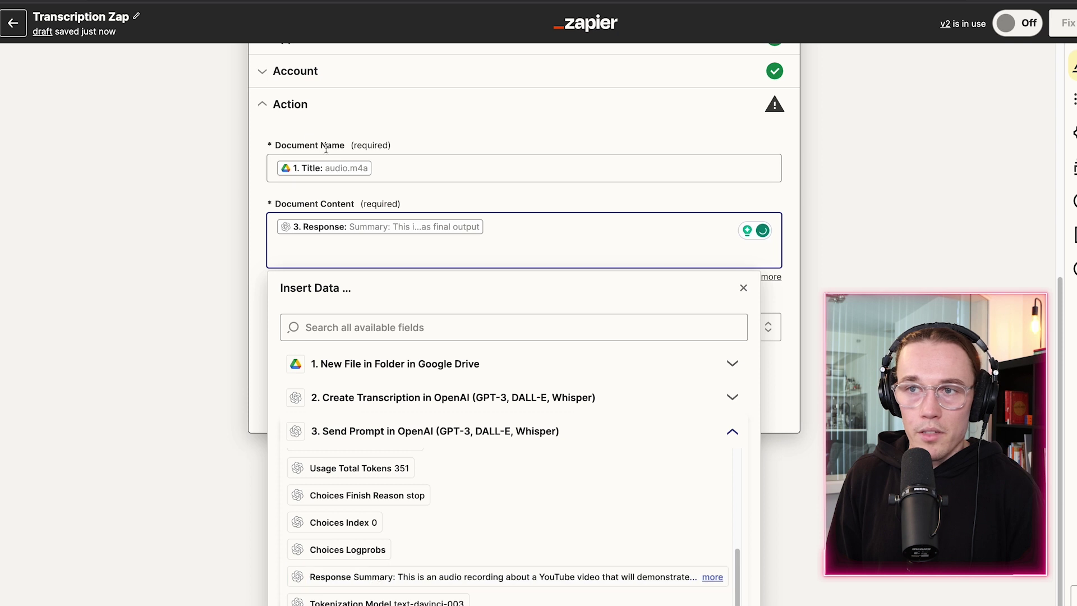
key(Escape)
click(308, 404)
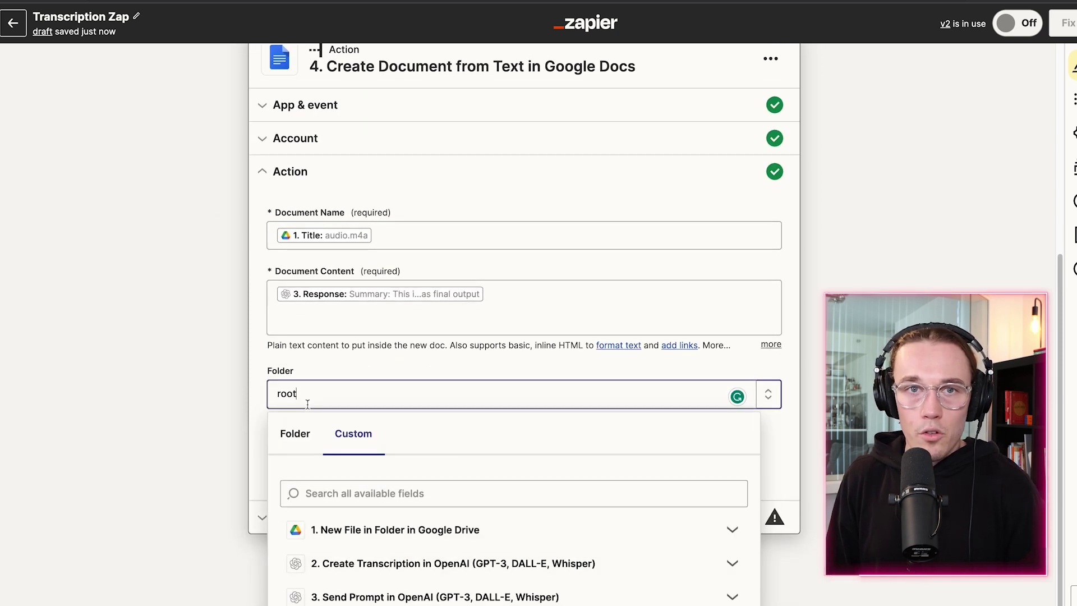
Choose the transcriptions folder for new documents, then open that empty folder in Google Drive
click(294, 430)
click(349, 516)
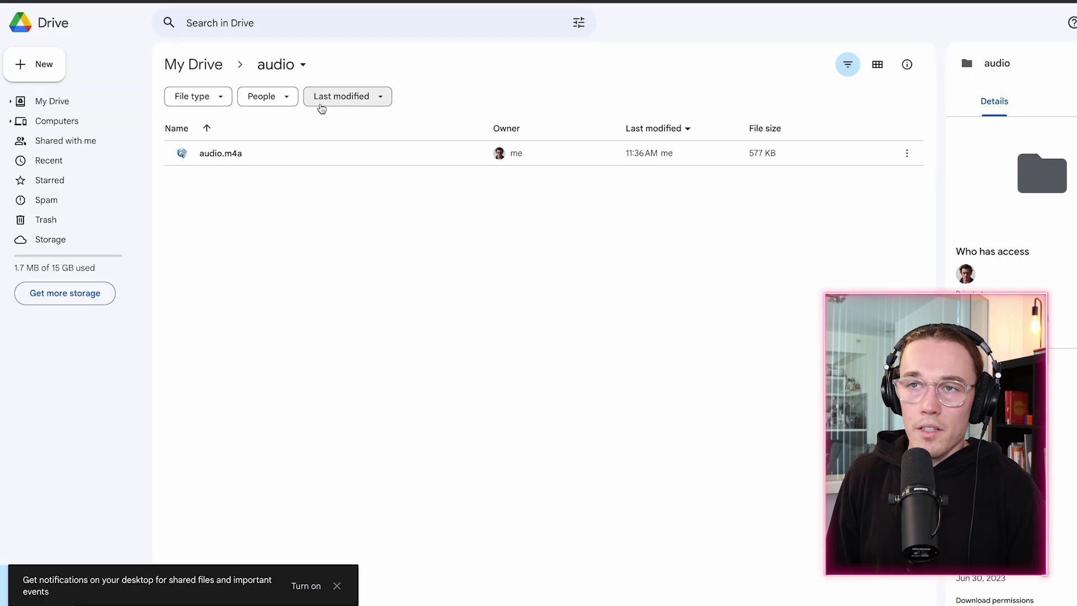
click(222, 72)
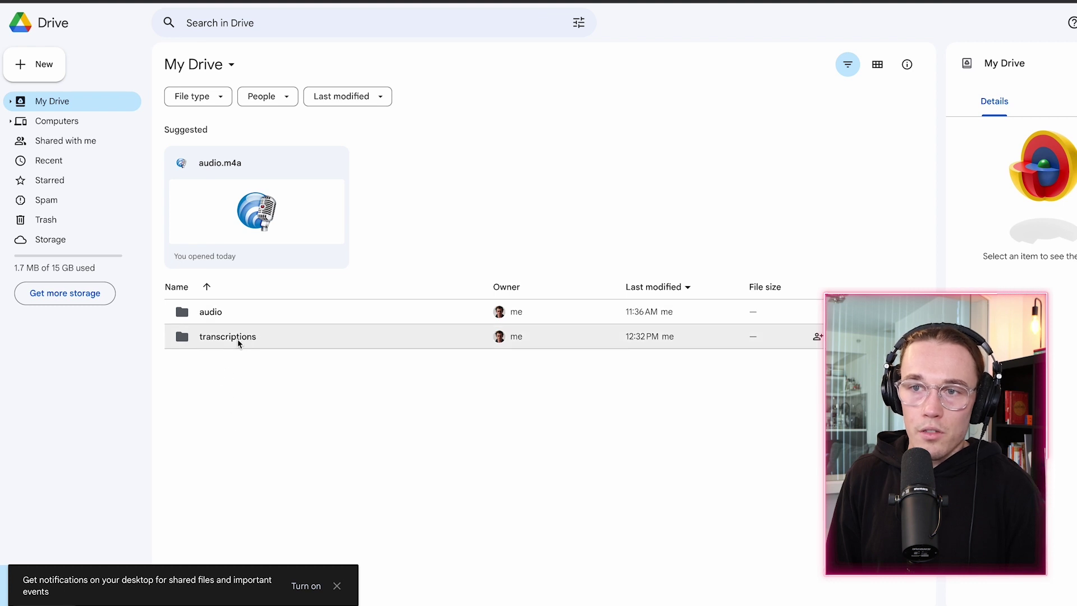
double_click(247, 338)
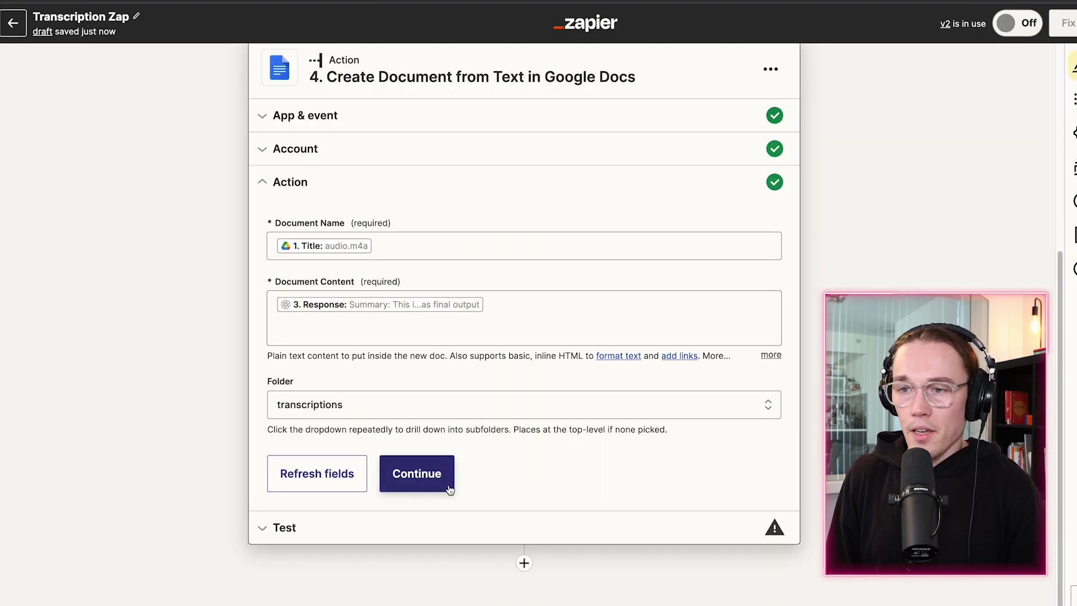
Test the Google Docs step, creating audio.m4a in the transcriptions folder
click(437, 478)
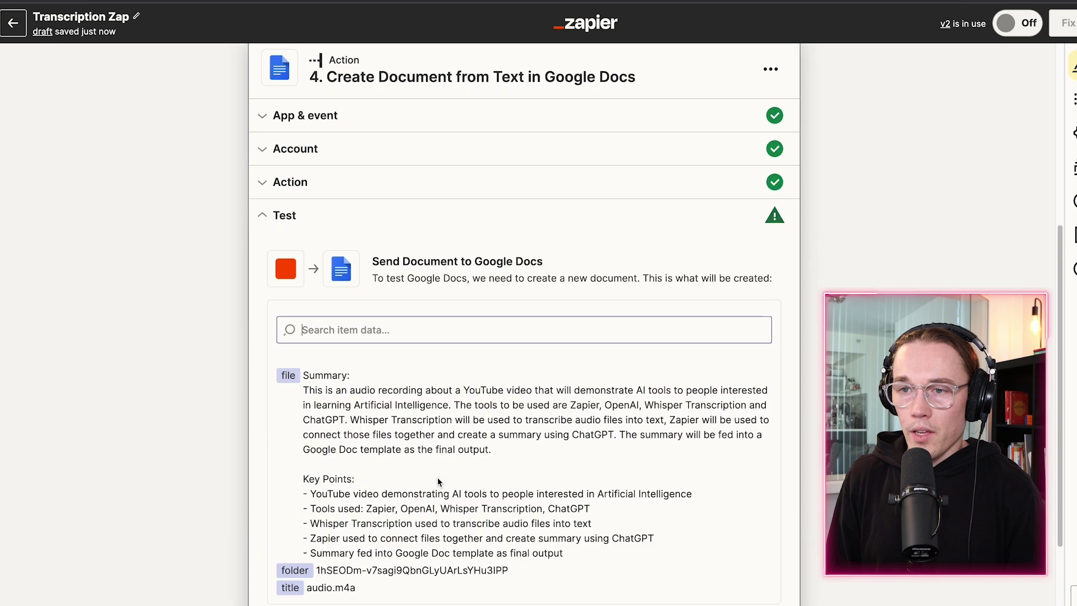
scroll(443, 449, down, 2)
click(389, 505)
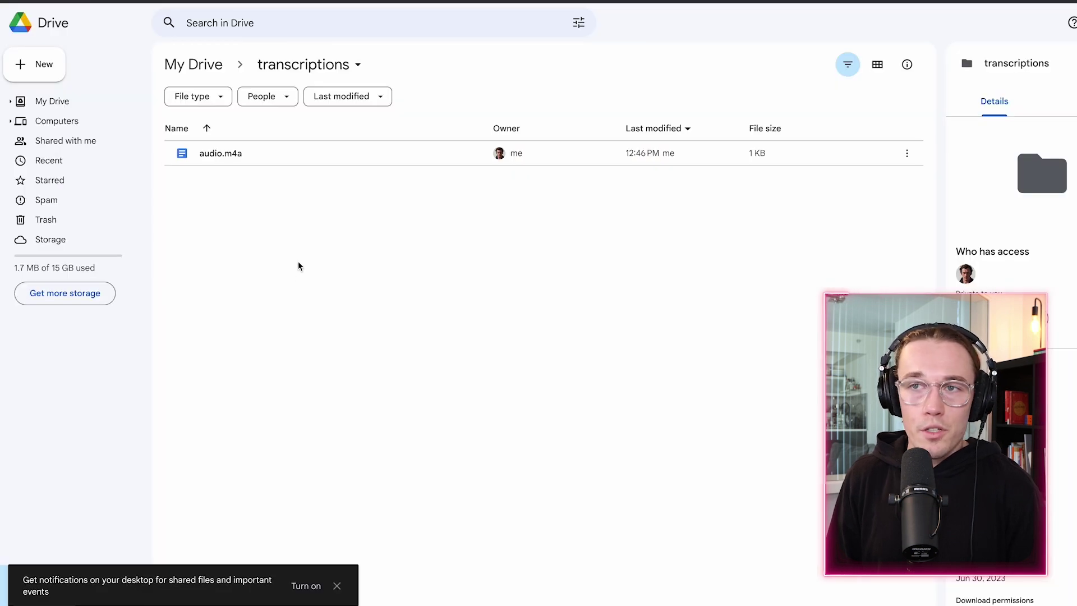
Open audio.m4a from the transcriptions folder to check its summary and key points
double_click(247, 153)
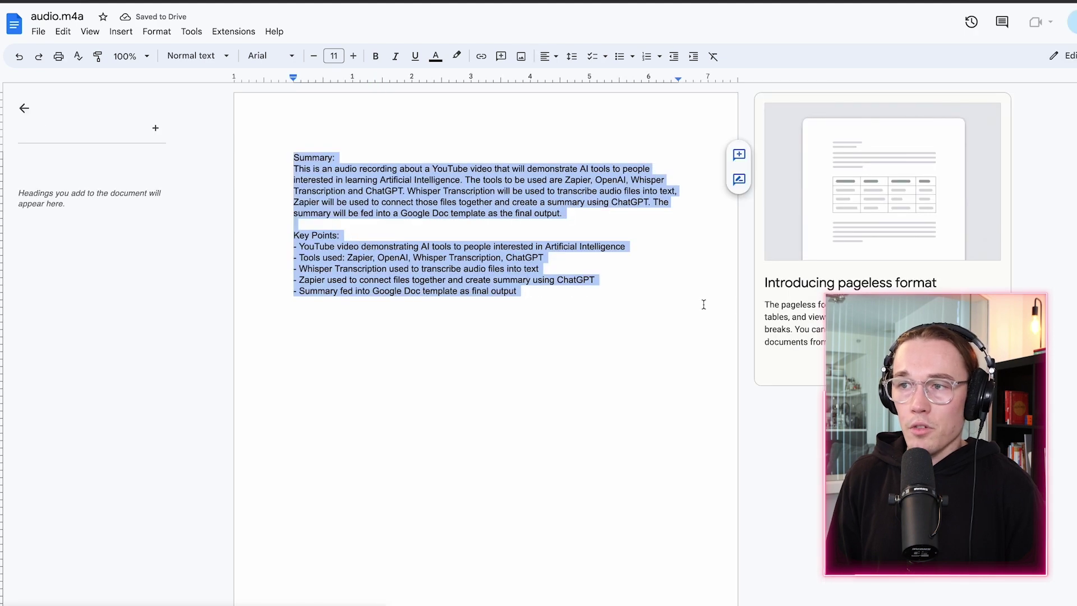
click(619, 329)
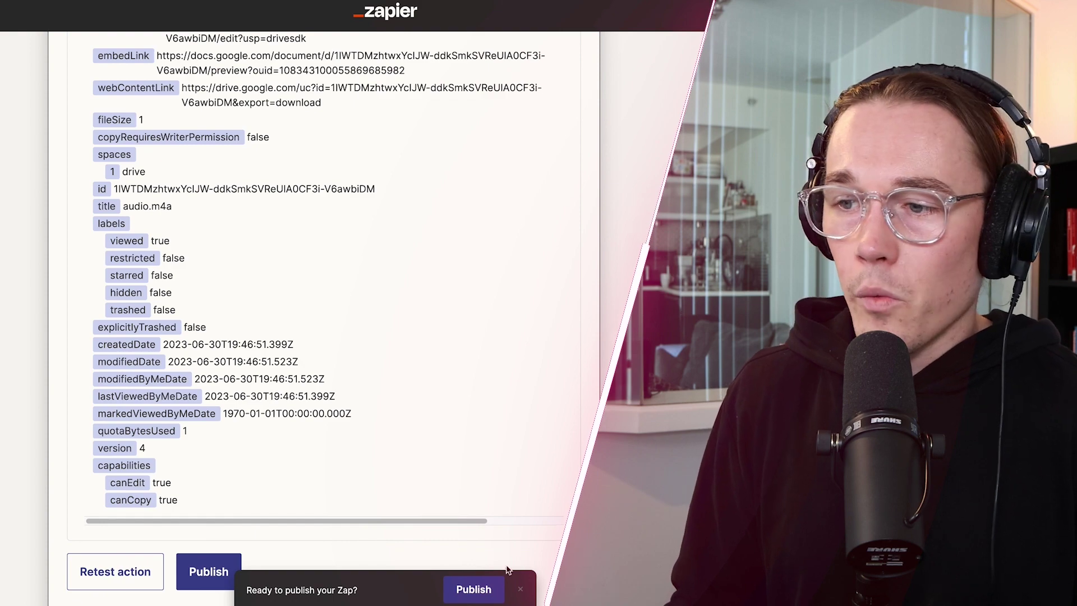
Publish the Zap as a new version named 'transcription zap'
click(474, 590)
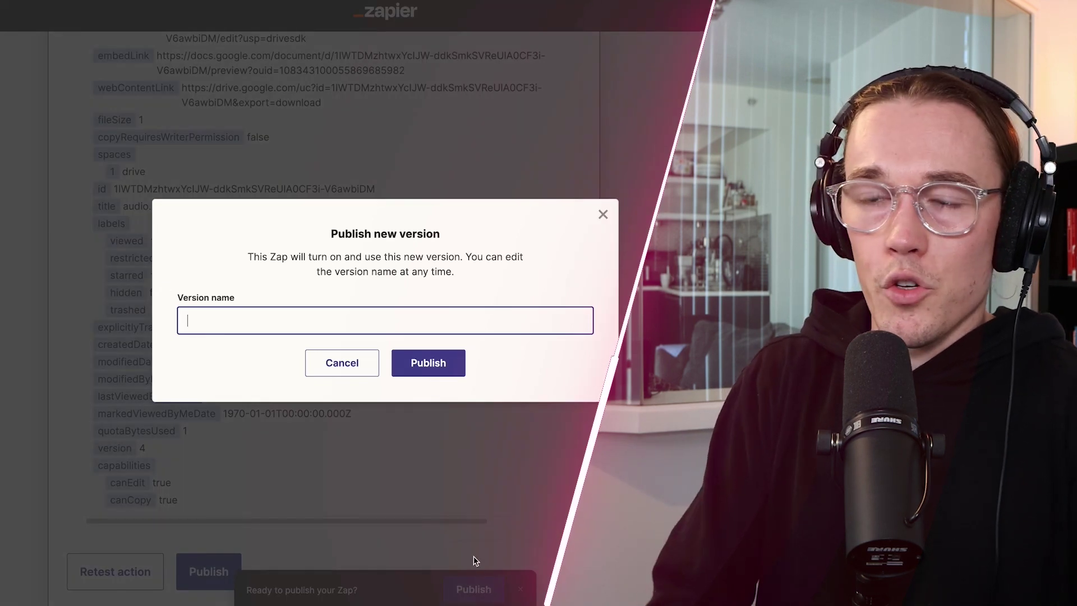
text(transcription zap)
click(447, 372)
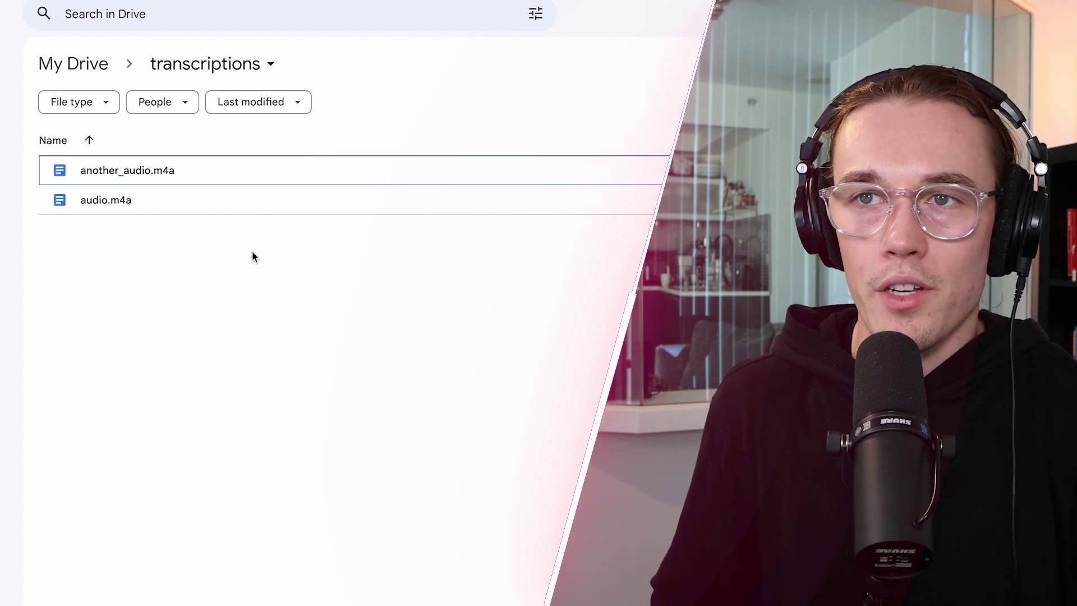
Open another_audio.m4a from the transcriptions folder and review its Summary and Key Points
scroll(252, 252, down, 1)
scroll(163, 161, up, 1)
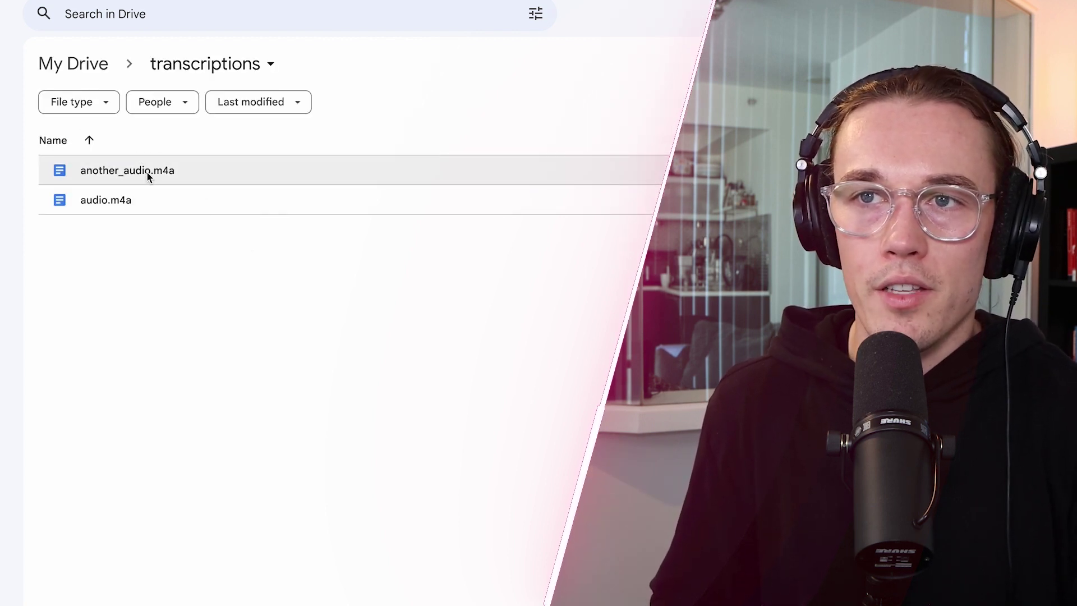
double_click(147, 172)
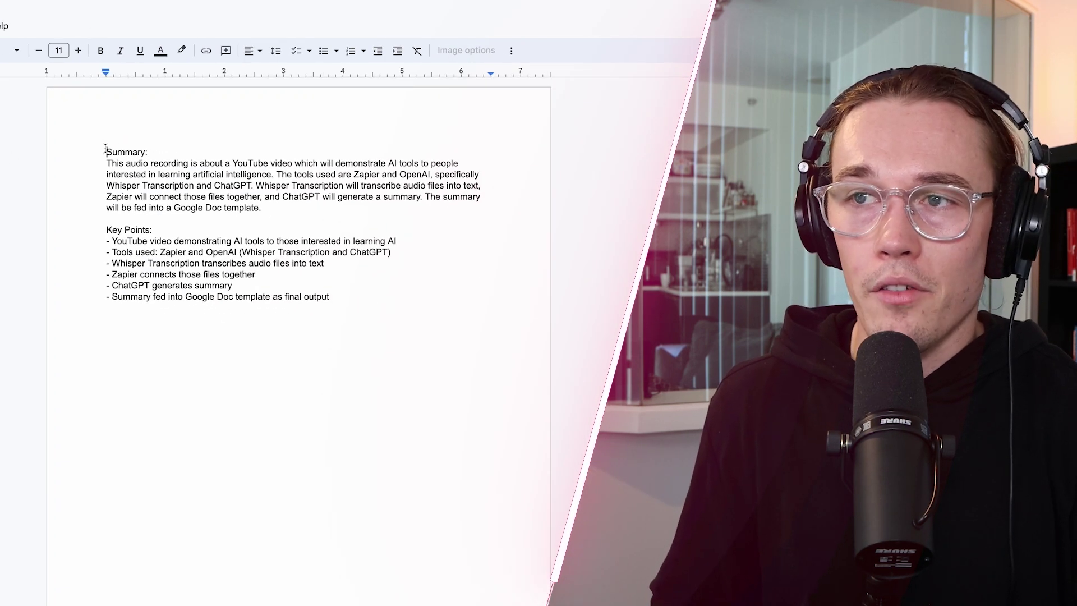
drag(105, 147, 348, 307)
click(349, 312)
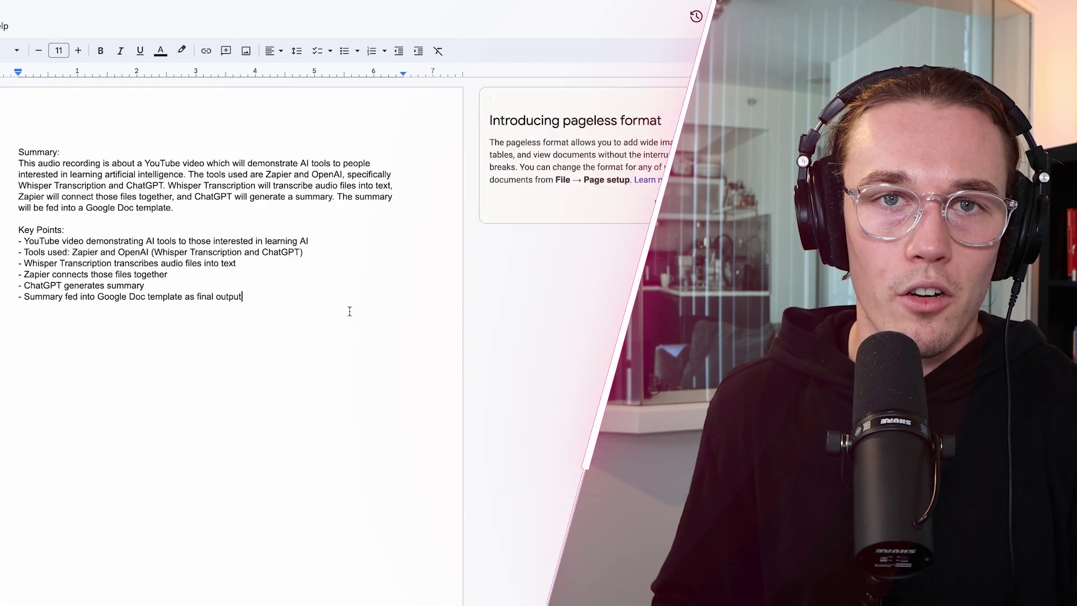